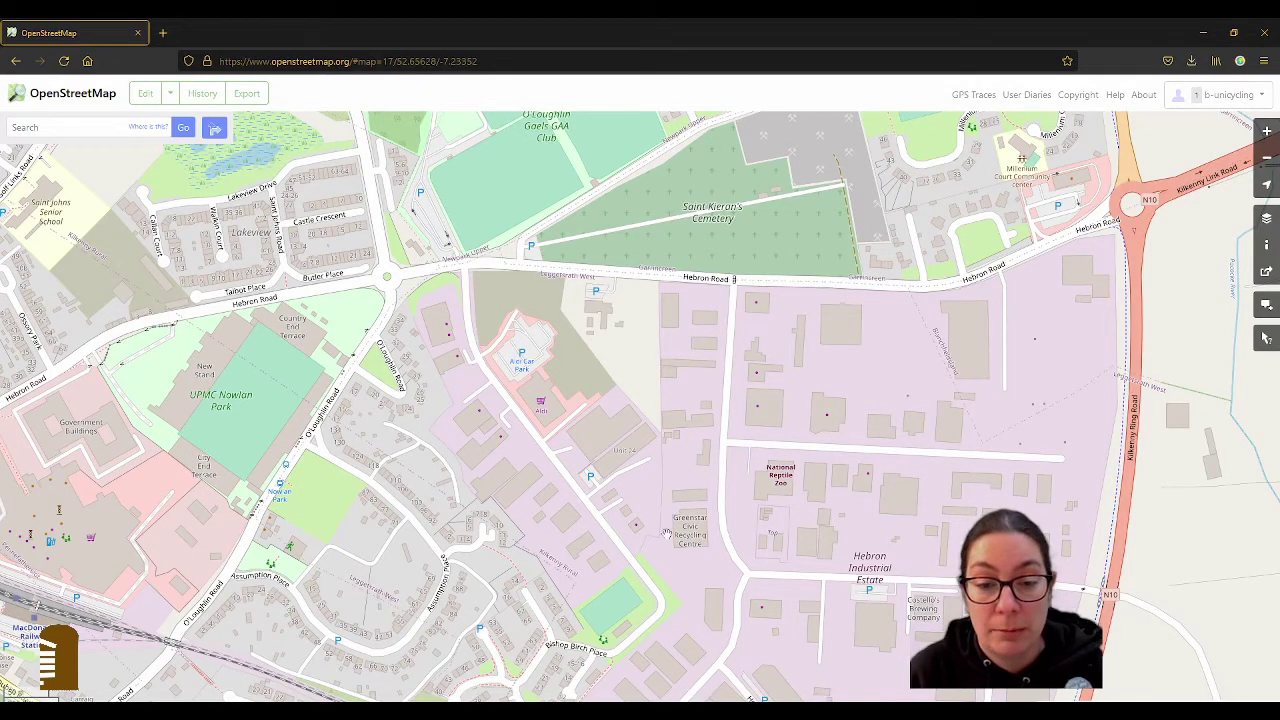
# Step: Pan and zoom the map in on the car park beside Unit 24, reloading the page
pyautogui.moveTo(666, 534); pyautogui.dragTo(762, 269)
pyautogui.scroll(1, 762, 269)
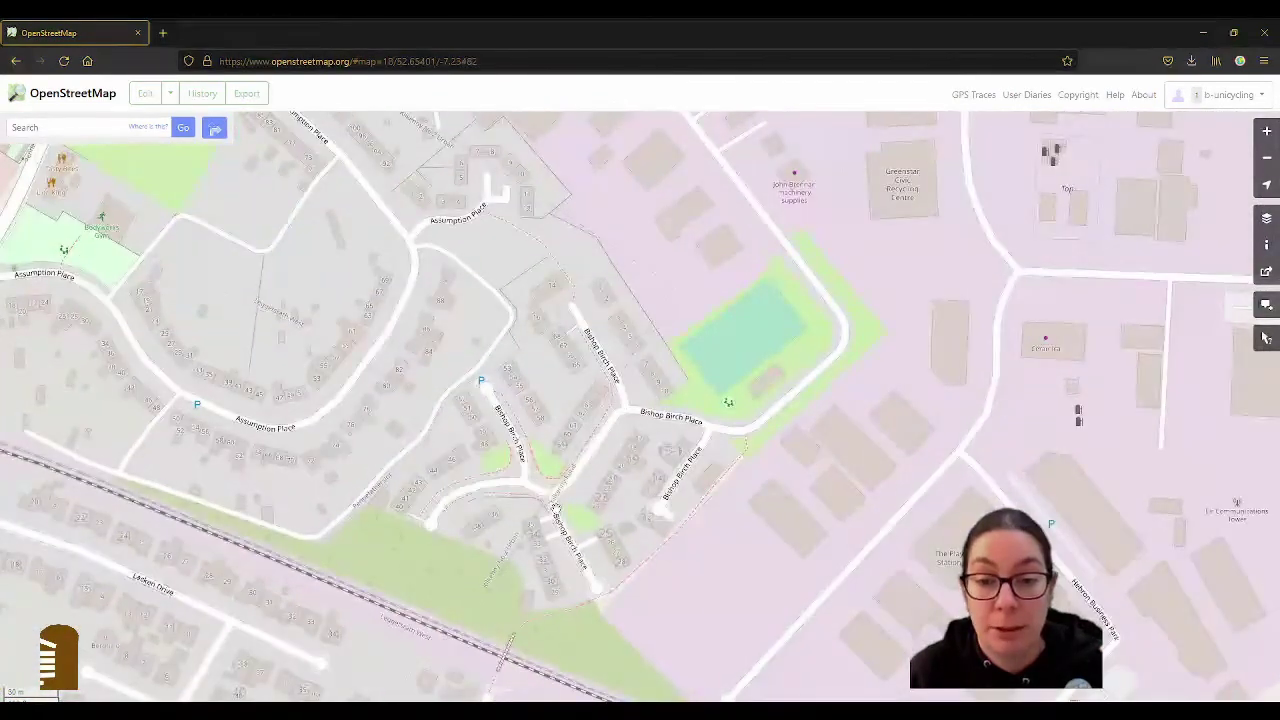
pyautogui.scroll(-1, 607, 335)
pyautogui.scroll(1, 604, 305)
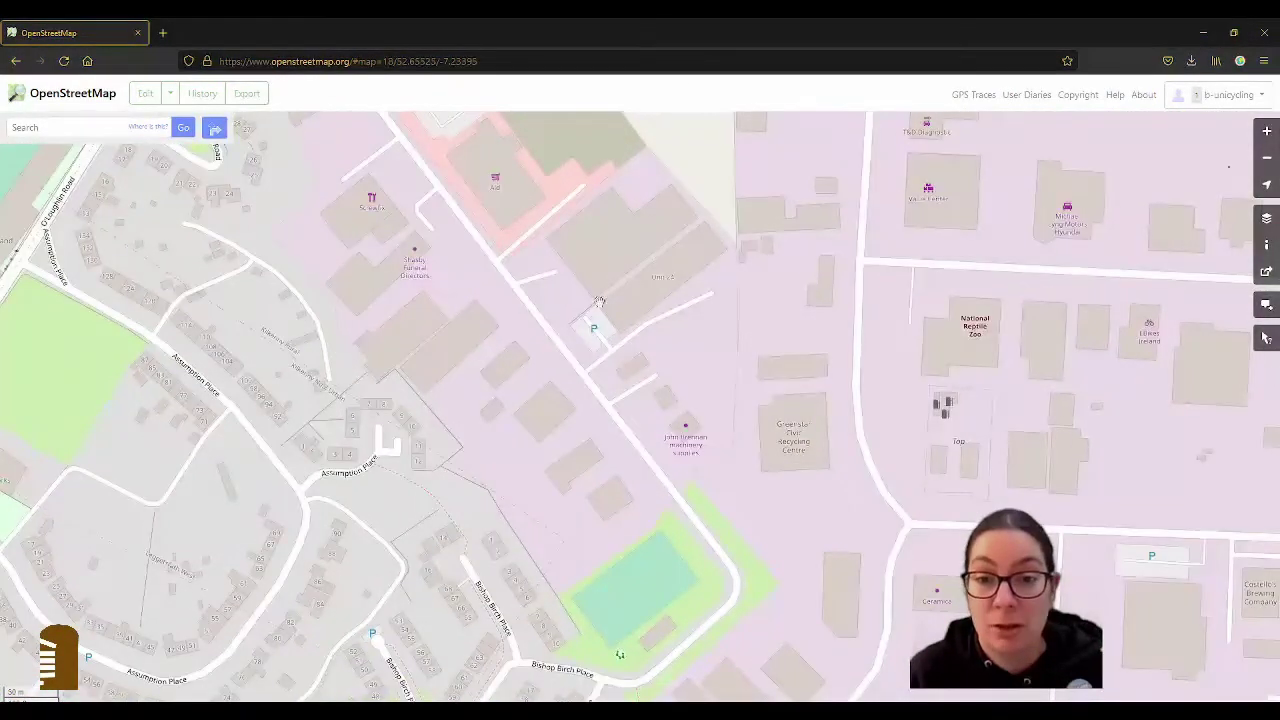
pyautogui.scroll(1, 650, 285)
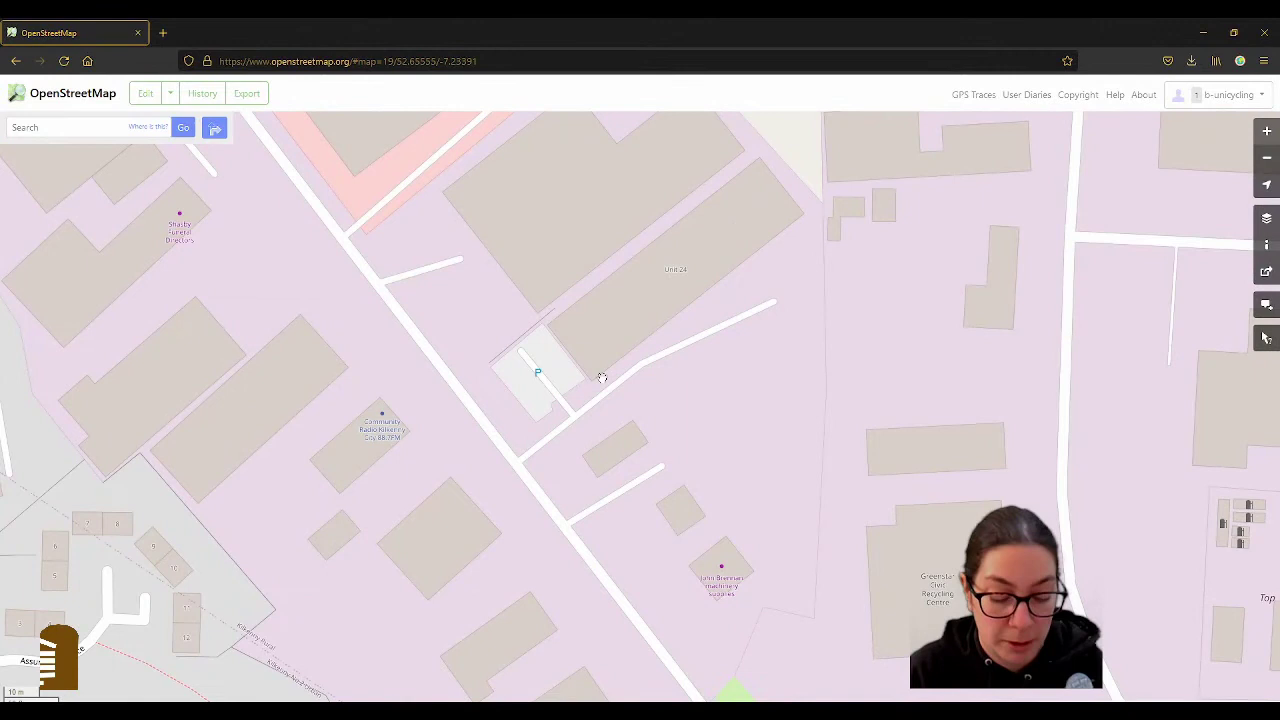
pyautogui.press('F5')
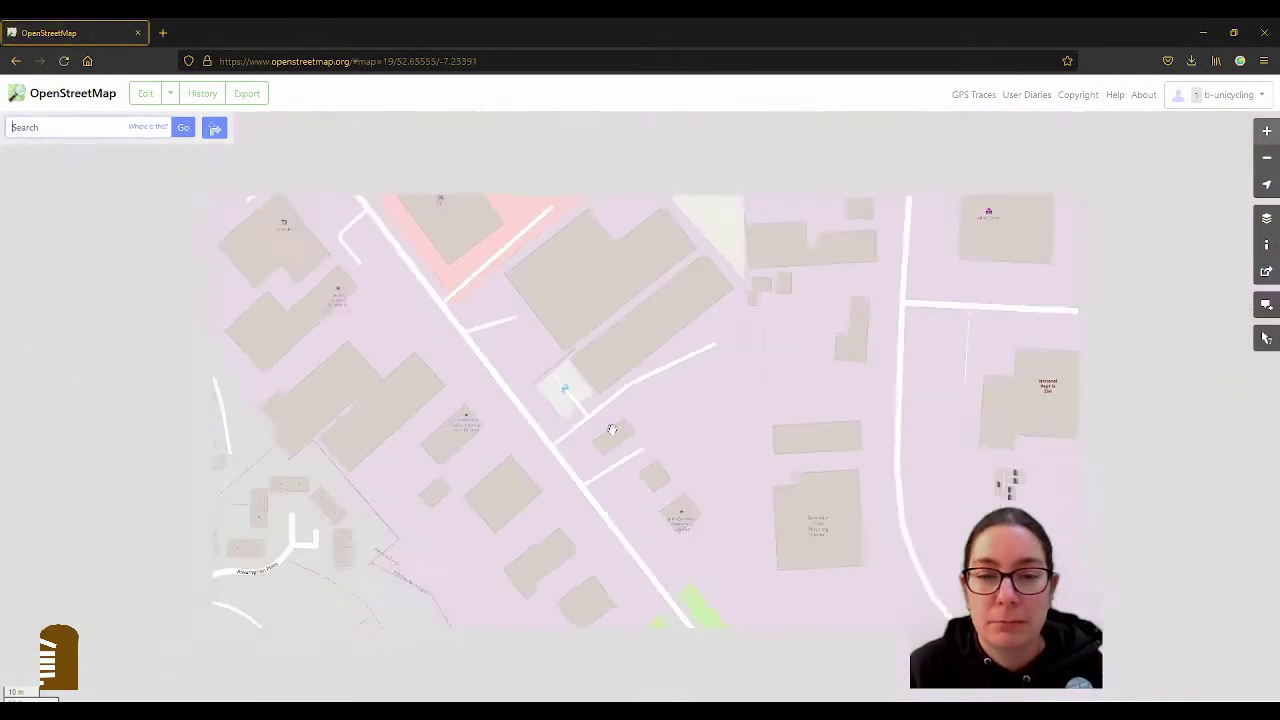
pyautogui.scroll(-1, 608, 428)
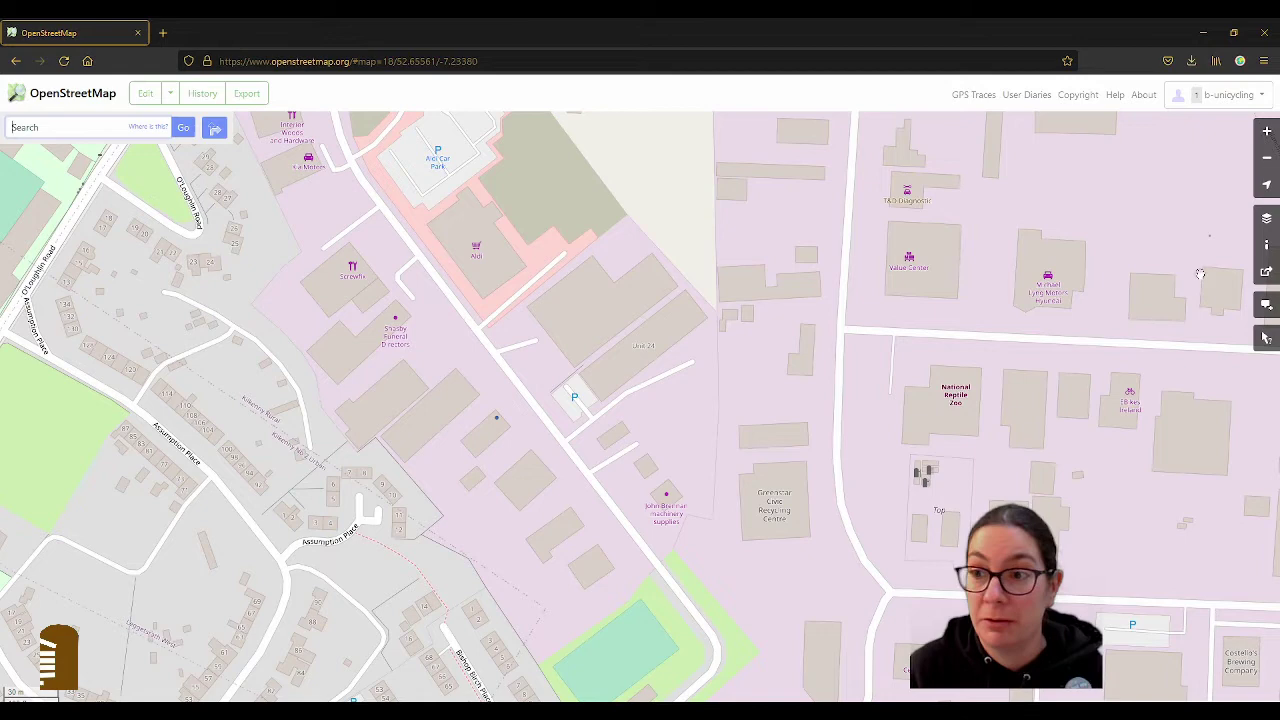
# Step: Turn on the Map Data layer and inspect the COVID Test Centre node and Unit 24 building tags
pyautogui.click(1267, 220)
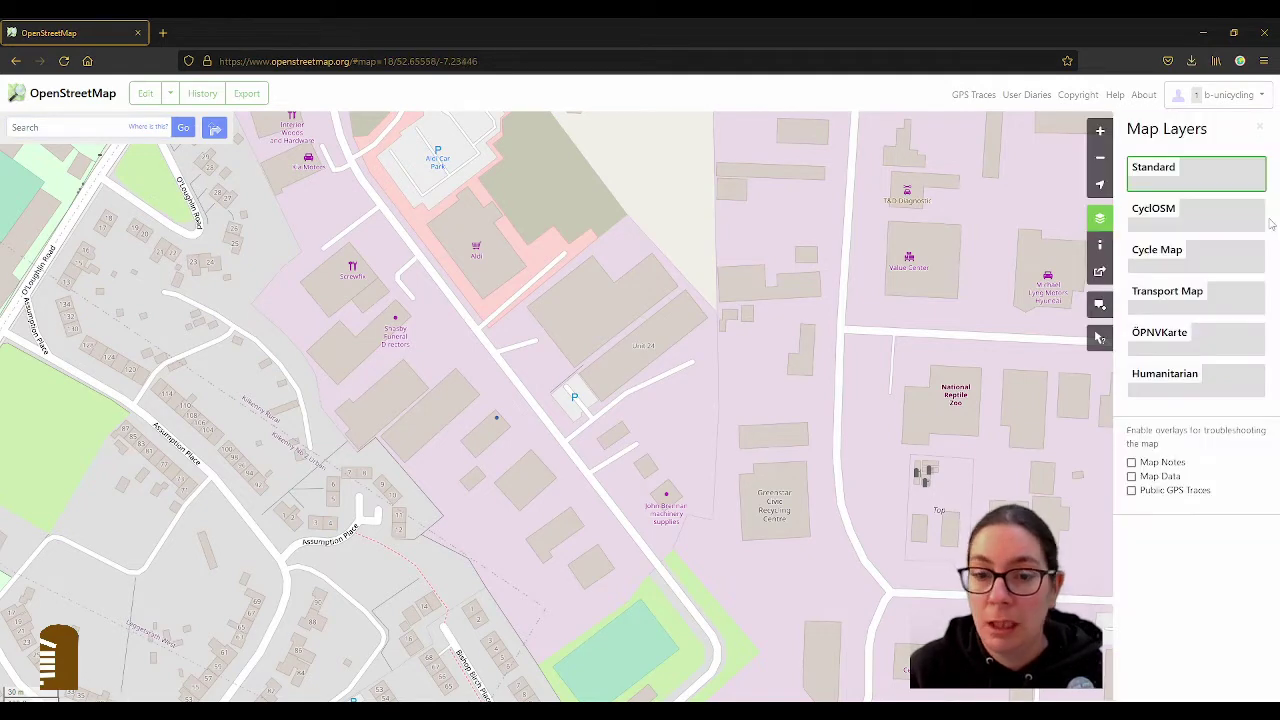
pyautogui.click(1131, 476)
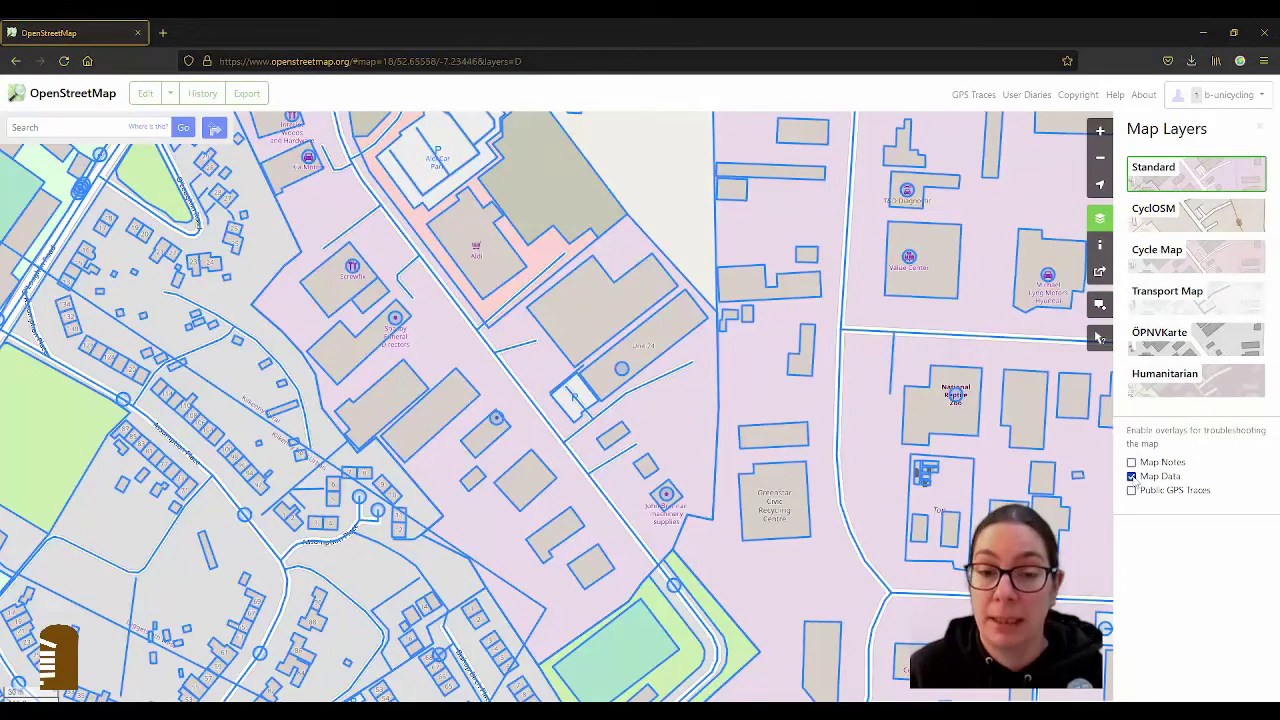
pyautogui.click(622, 371)
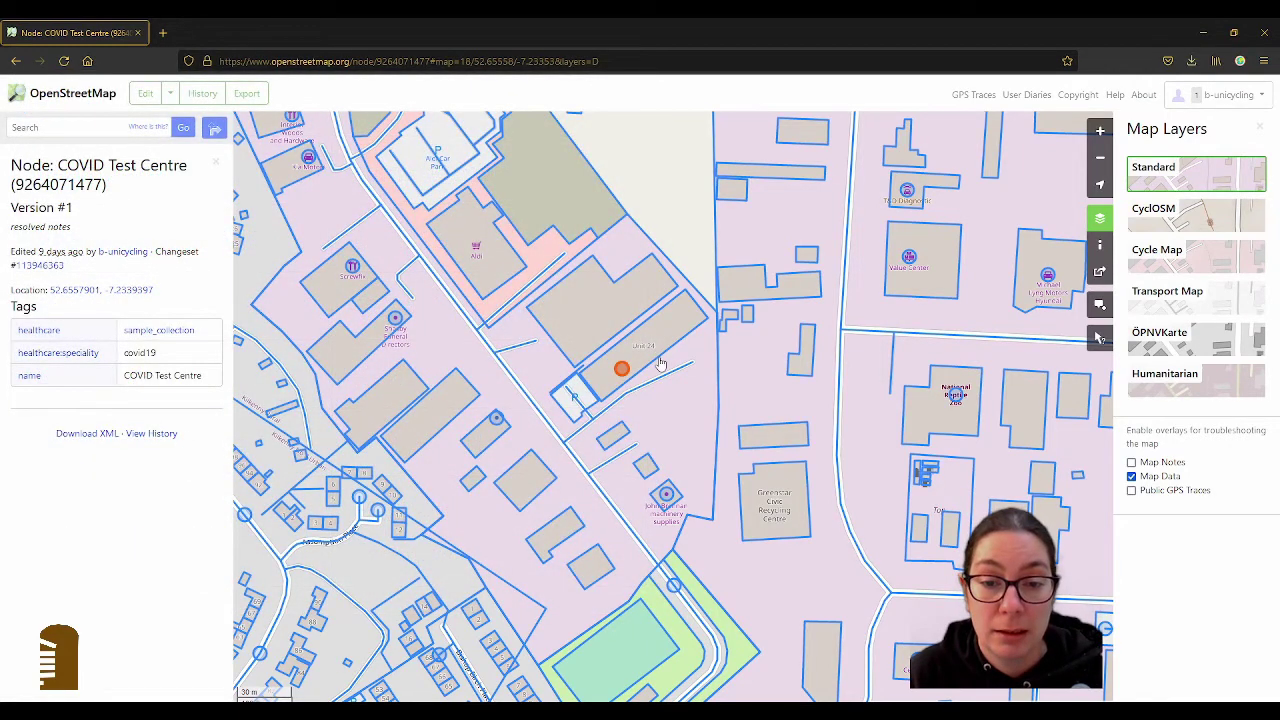
pyautogui.click(660, 364)
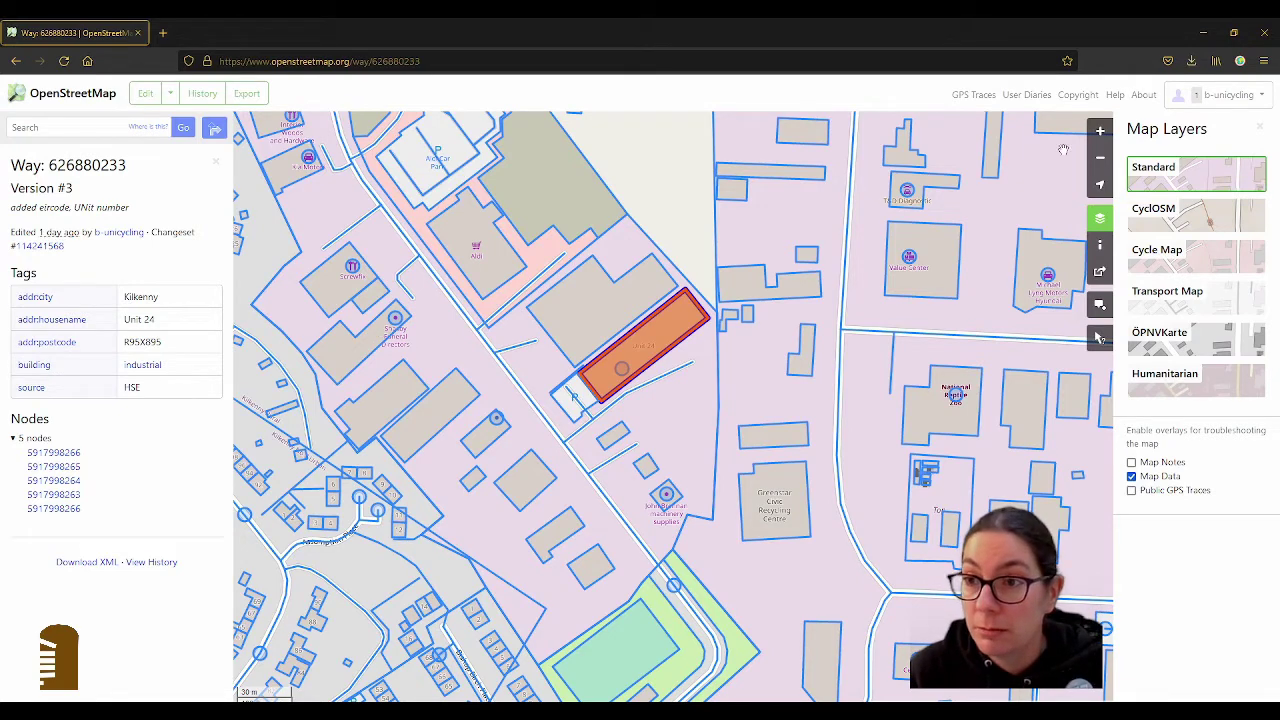
# Step: Close the building details, turn Map Data off, and recentre zoomed in on the car park
pyautogui.click(1259, 129)
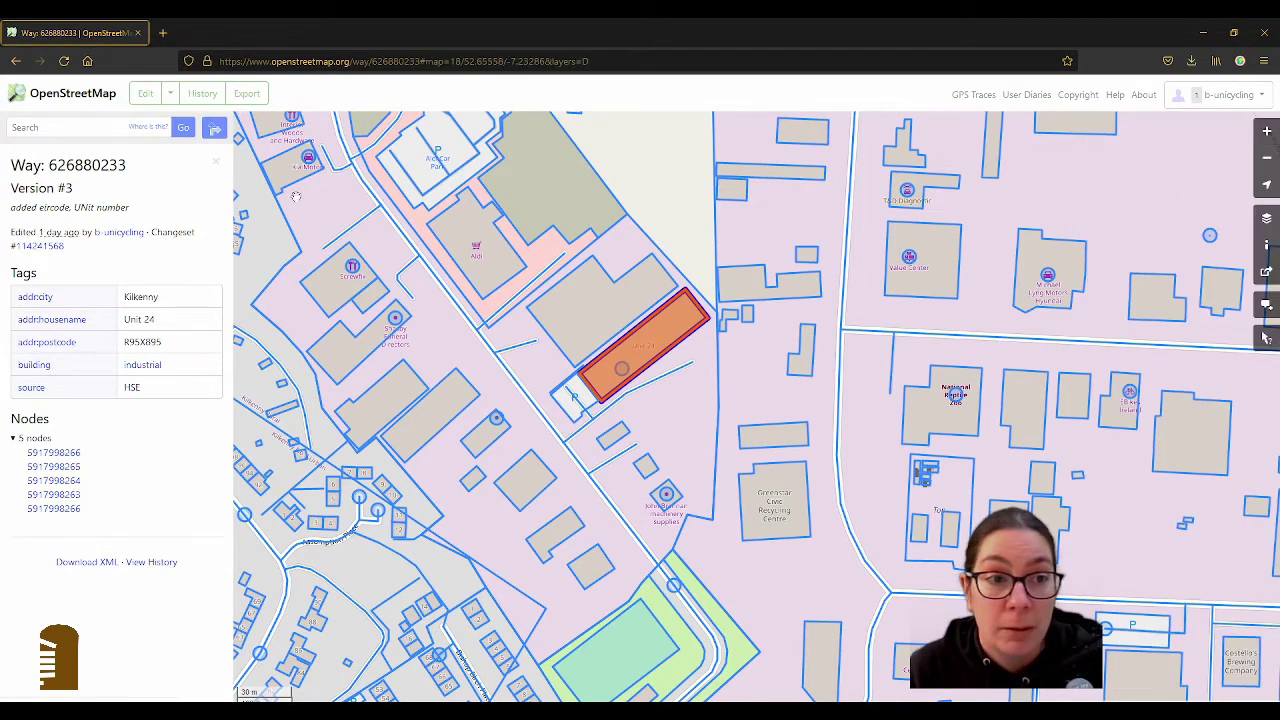
pyautogui.click(215, 161)
pyautogui.click(1267, 218)
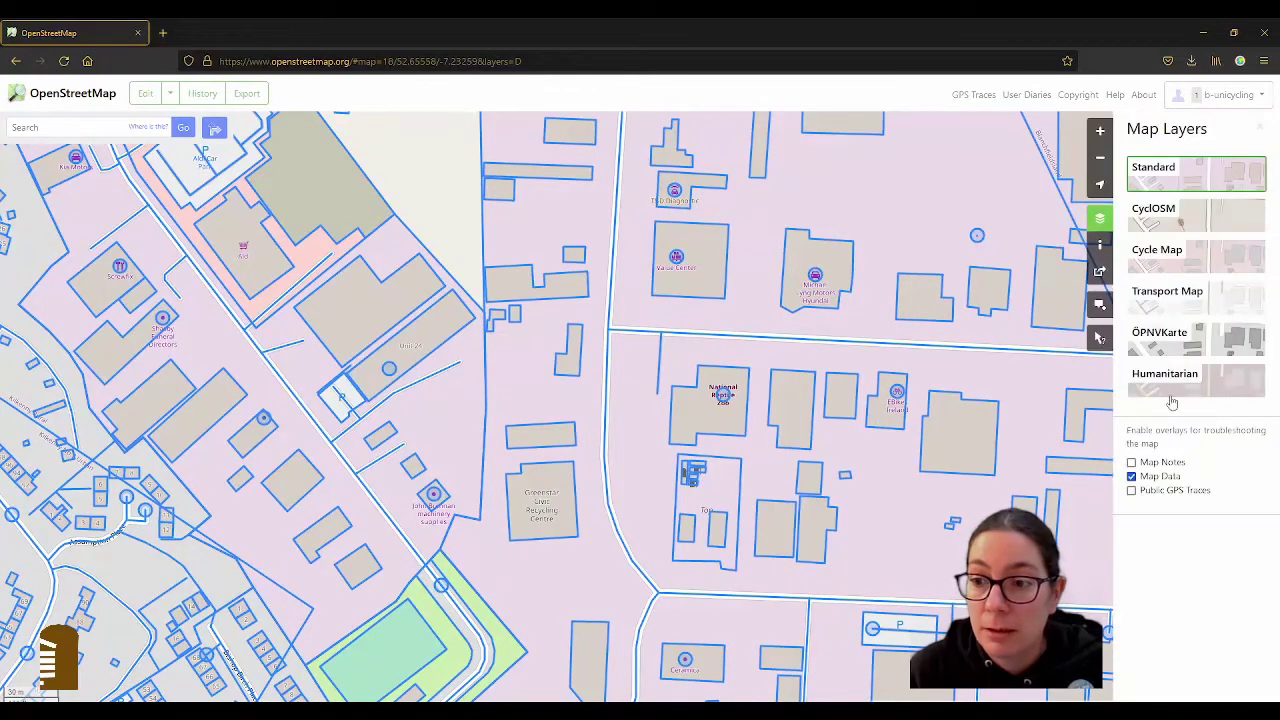
pyautogui.click(1131, 476)
pyautogui.click(1259, 129)
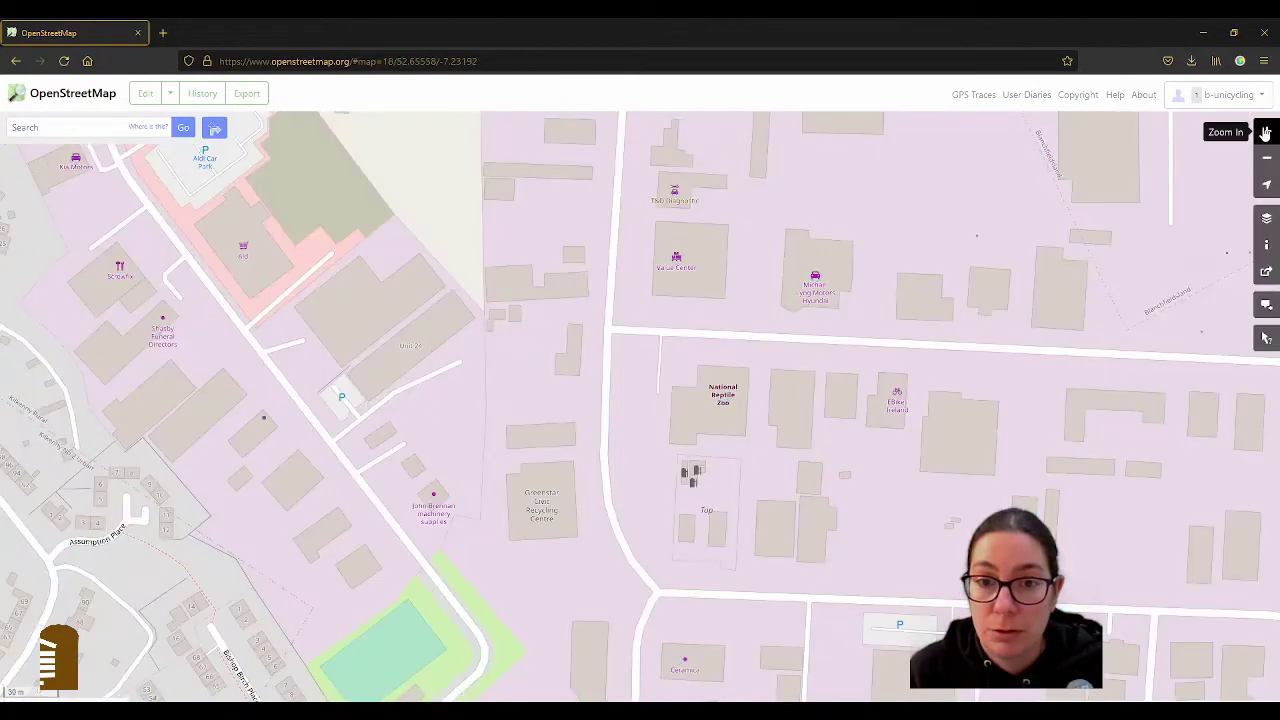
pyautogui.moveTo(464, 366); pyautogui.dragTo(735, 356)
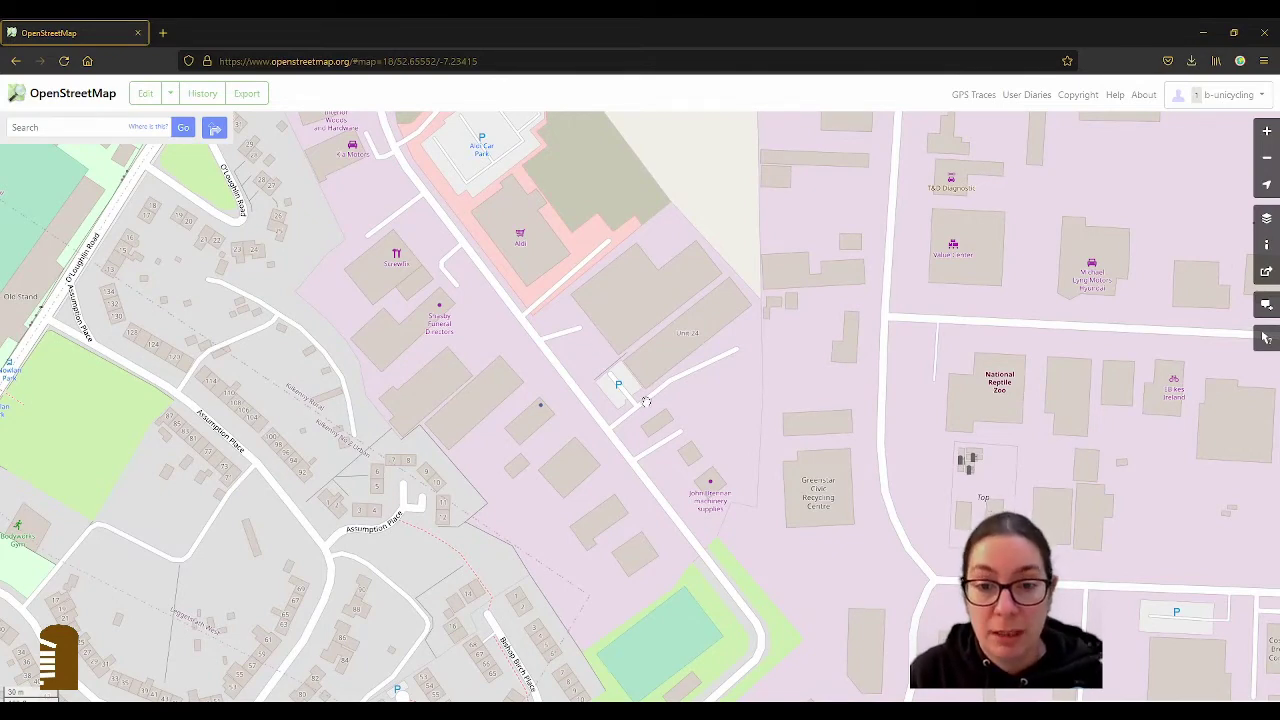
pyautogui.scroll(1, 663, 389)
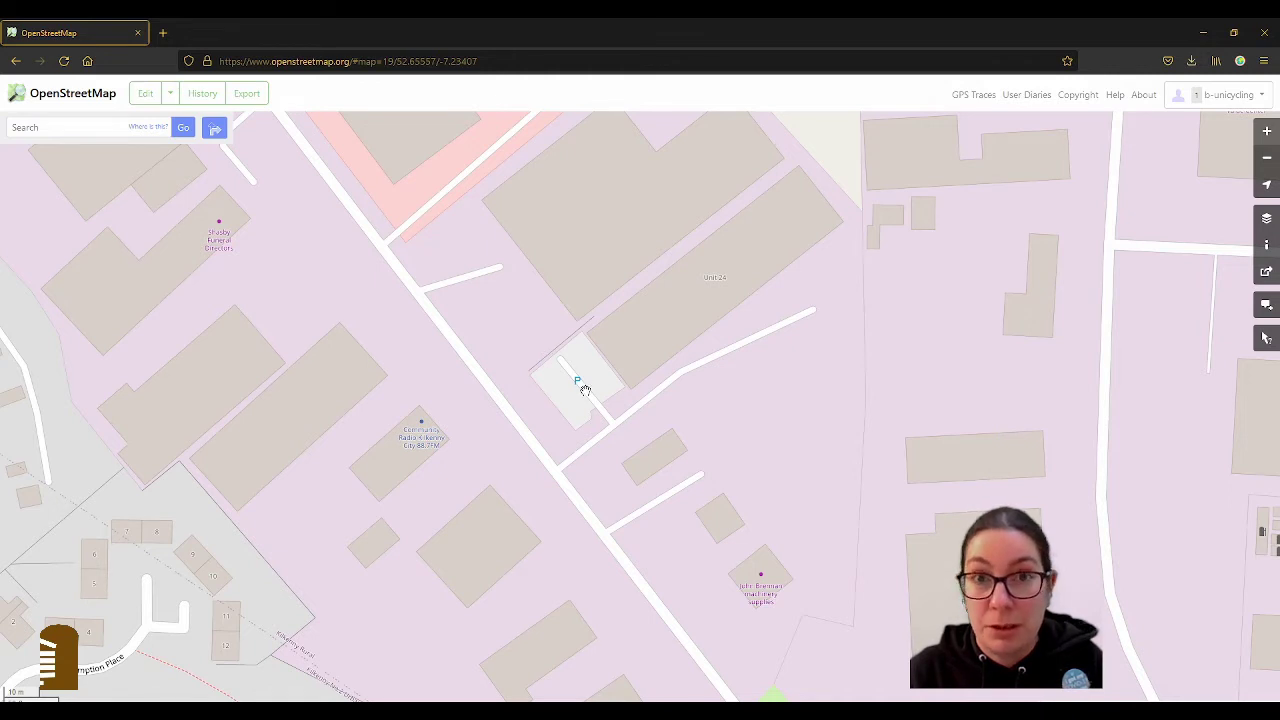
# Step: Open the area in iD with Esri World Imagery (Clarity) Beta as the background
pyautogui.click(145, 93)
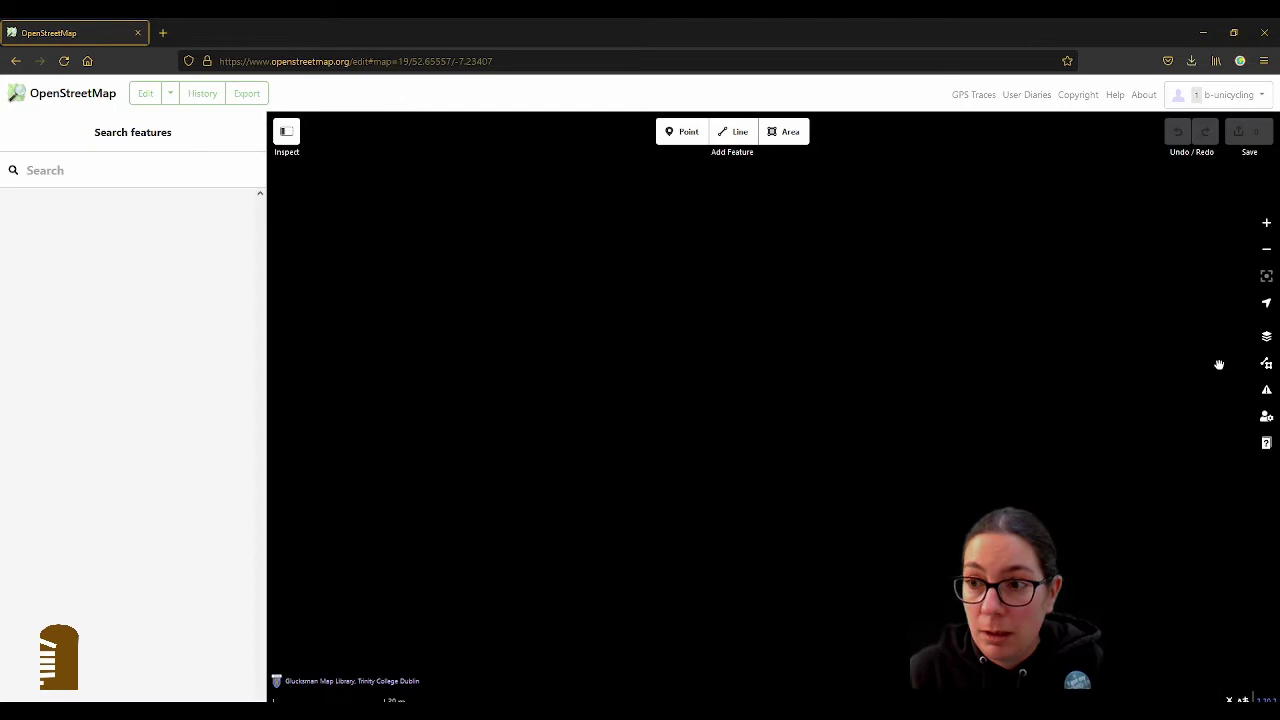
pyautogui.press('Escape')
pyautogui.press('b')
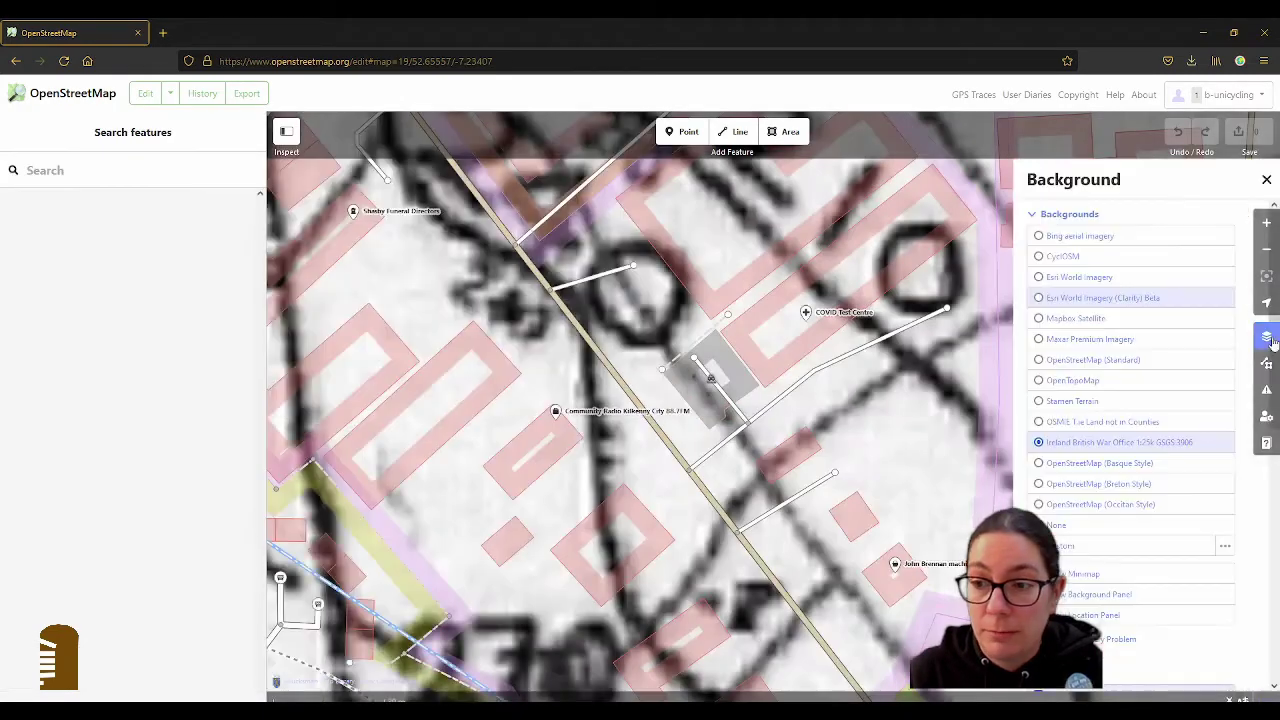
pyautogui.click(1099, 299)
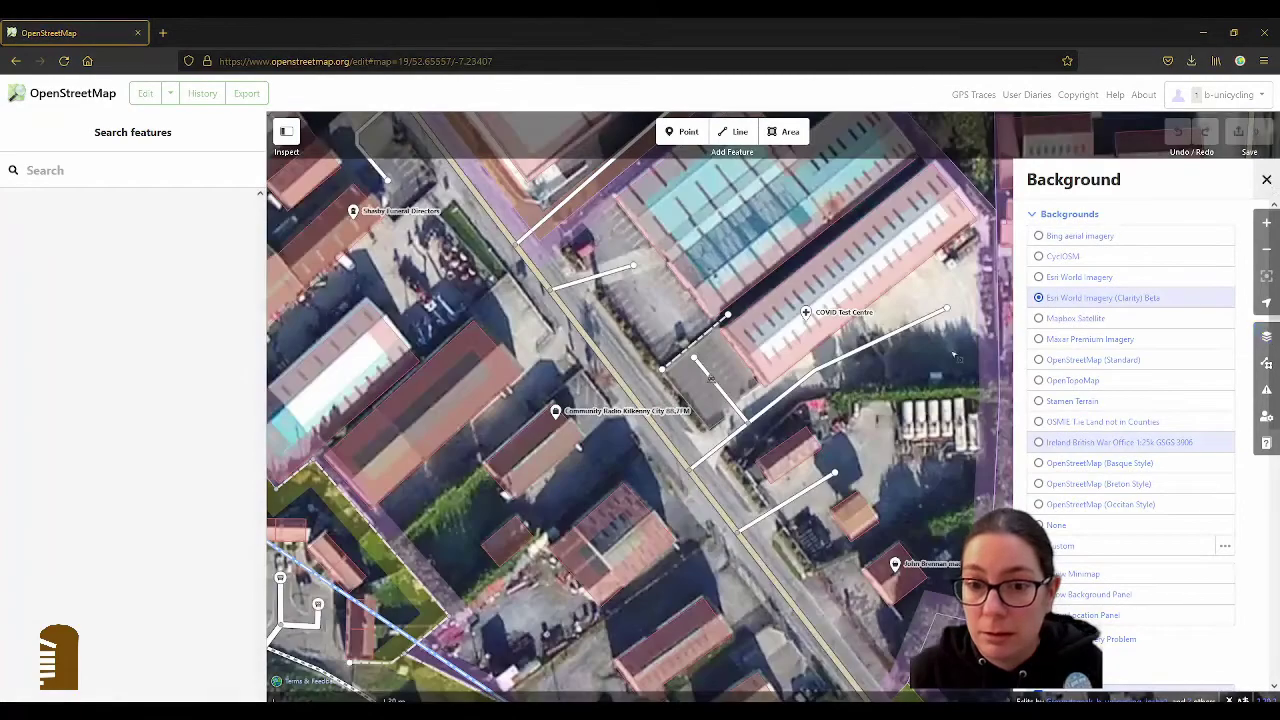
pyautogui.click(1267, 180)
# Step: Drag the short line's end and the long service road's bend to match the imagery
pyautogui.moveTo(810, 384); pyautogui.dragTo(650, 380)
pyautogui.click(649, 380)
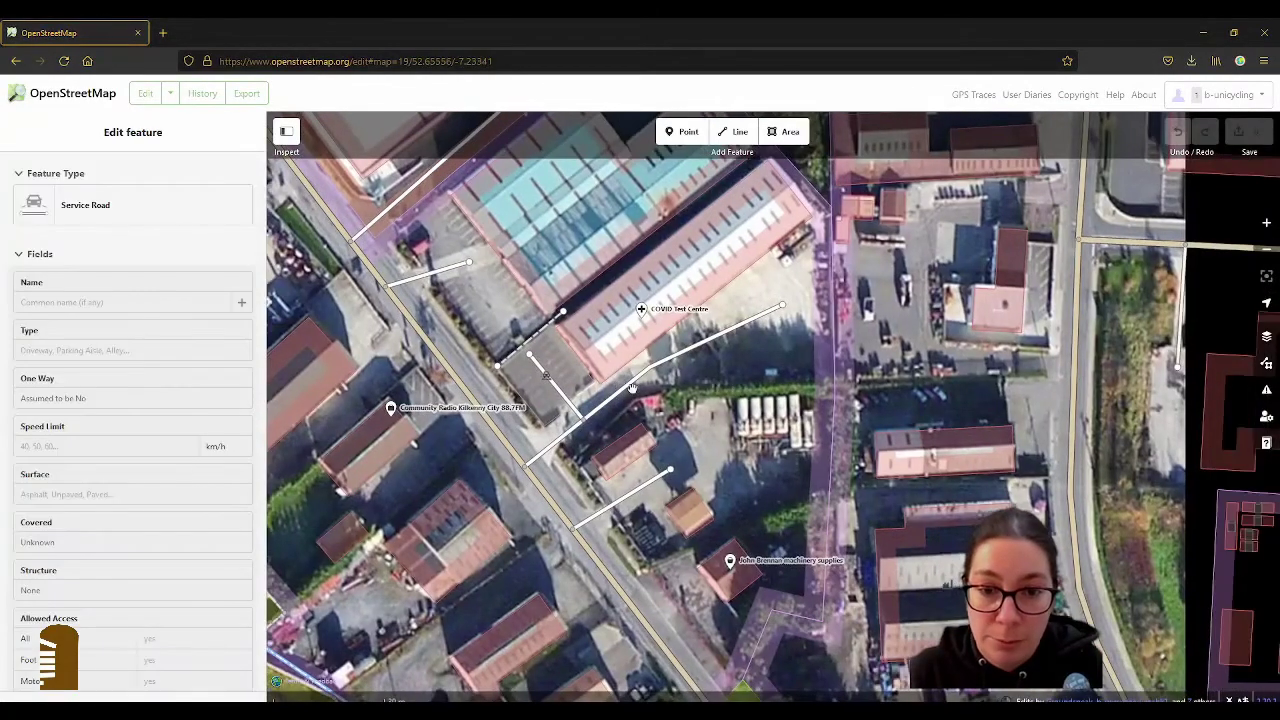
pyautogui.press('Escape')
pyautogui.scroll(5, 632, 386)
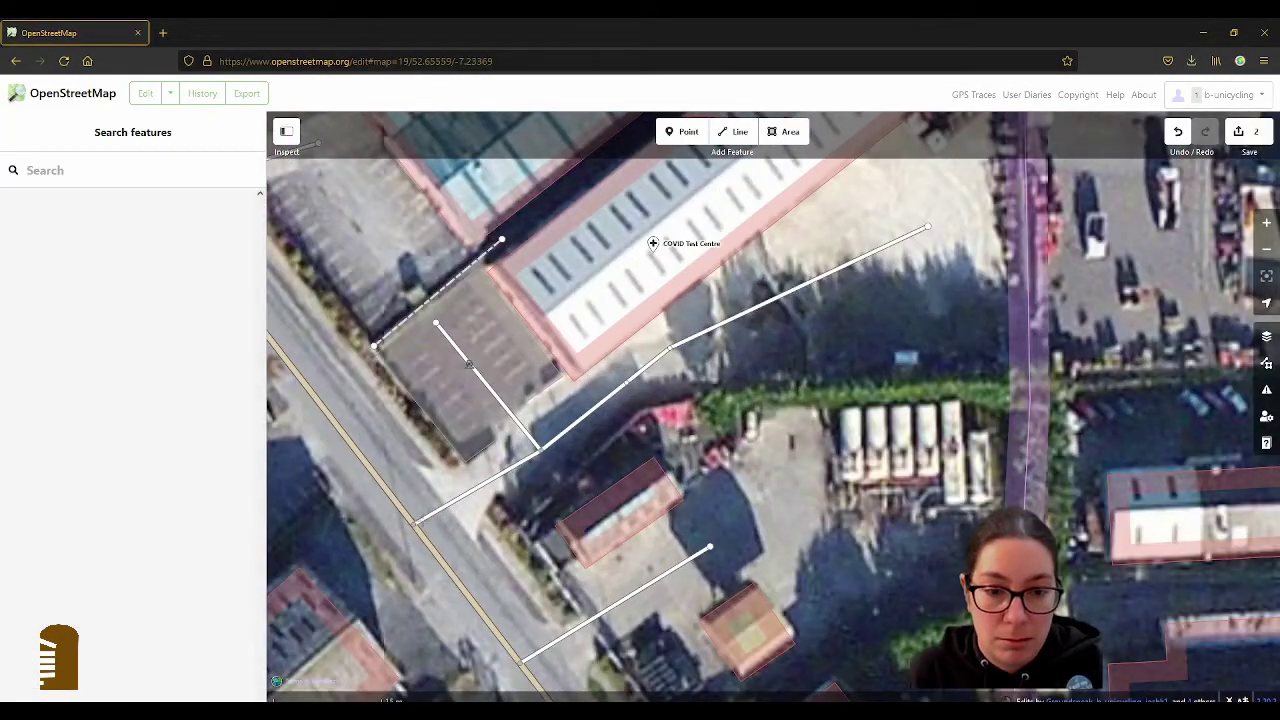
pyautogui.click(540, 450)
pyautogui.moveTo(540, 450); pyautogui.dragTo(530, 434)
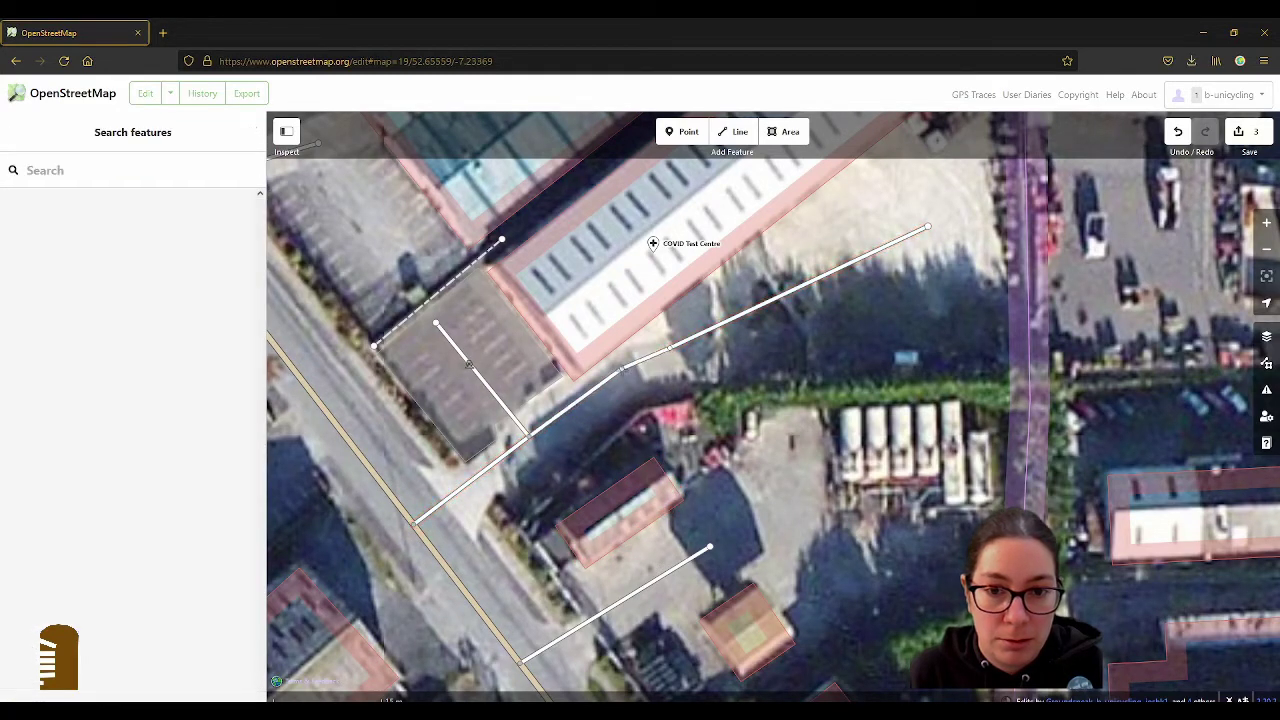
pyautogui.moveTo(670, 346); pyautogui.dragTo(680, 322)
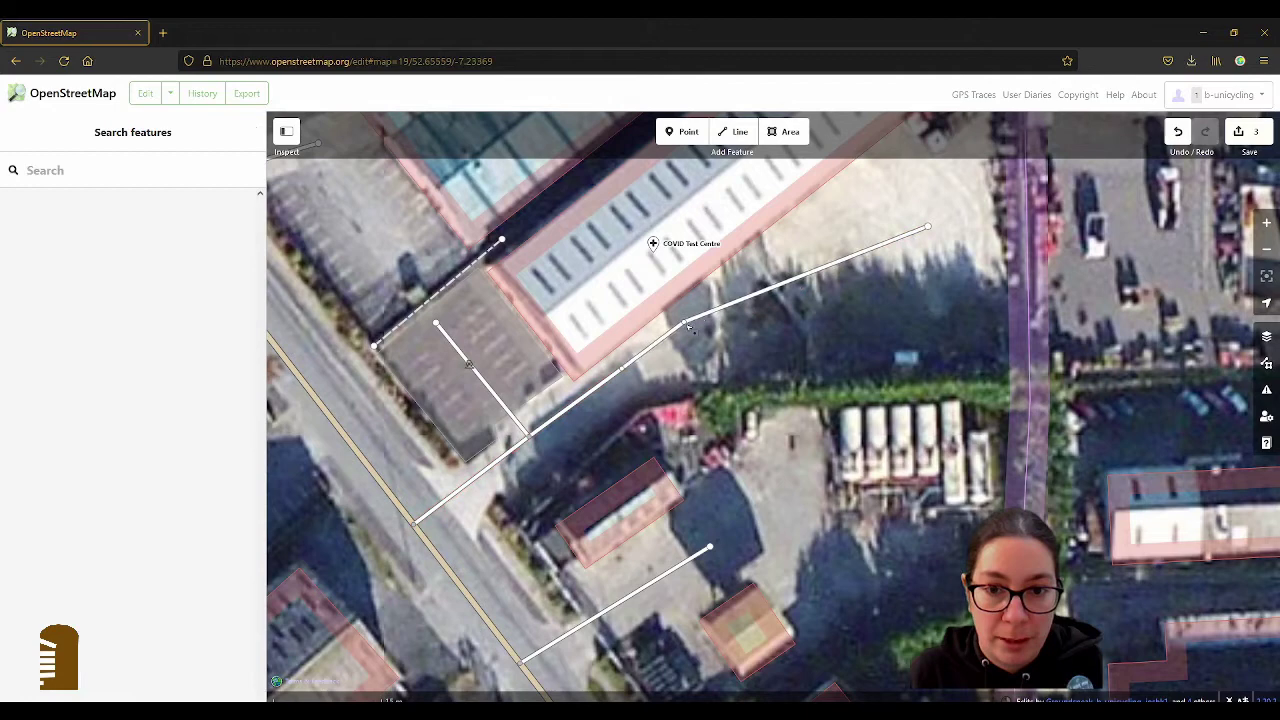
pyautogui.click(617, 379)
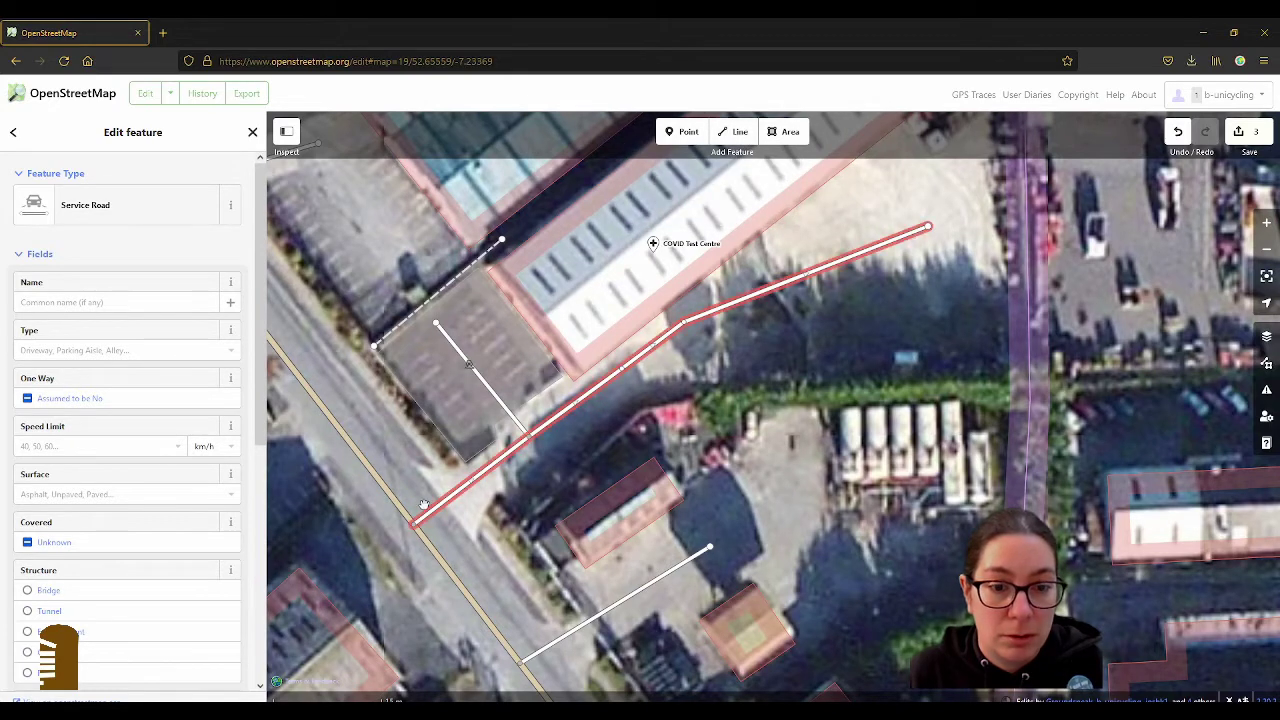
# Step: Draw a new line parallel to the long road, ending on the main road, tagged Service Road
pyautogui.click(740, 132)
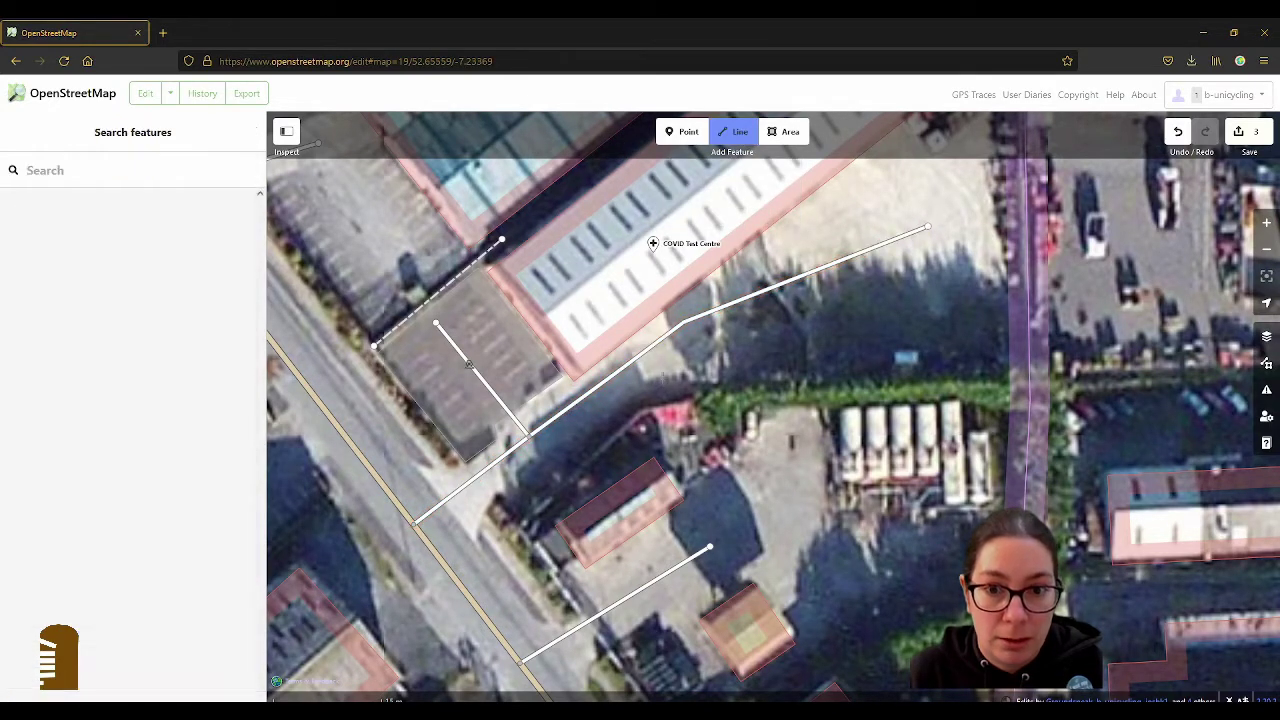
pyautogui.click(691, 348)
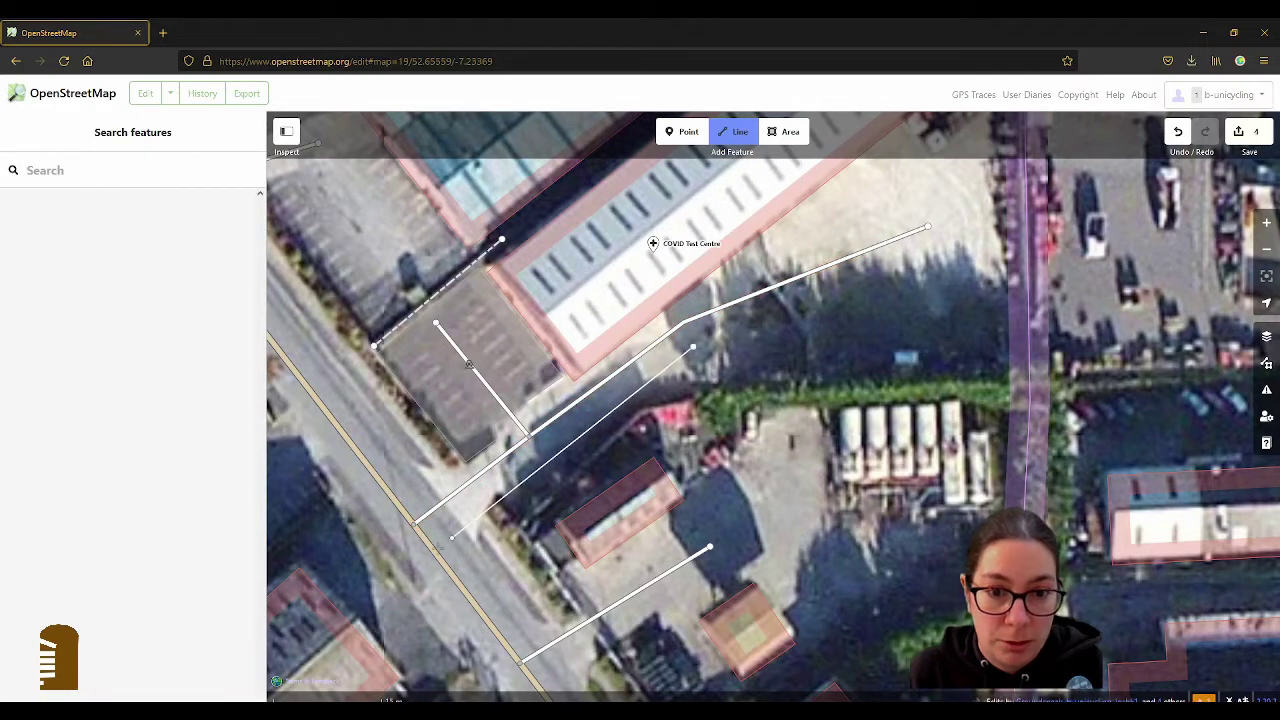
pyautogui.doubleClick(435, 549)
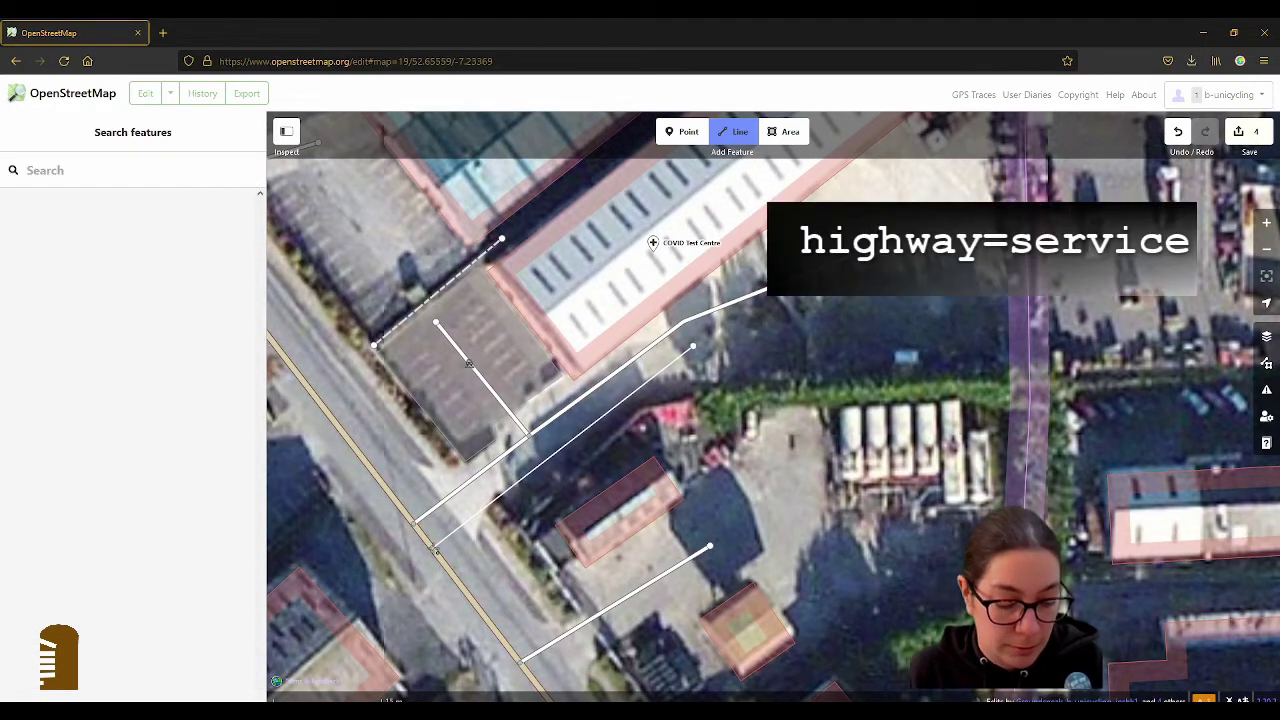
pyautogui.press('`')
pyautogui.press('`')
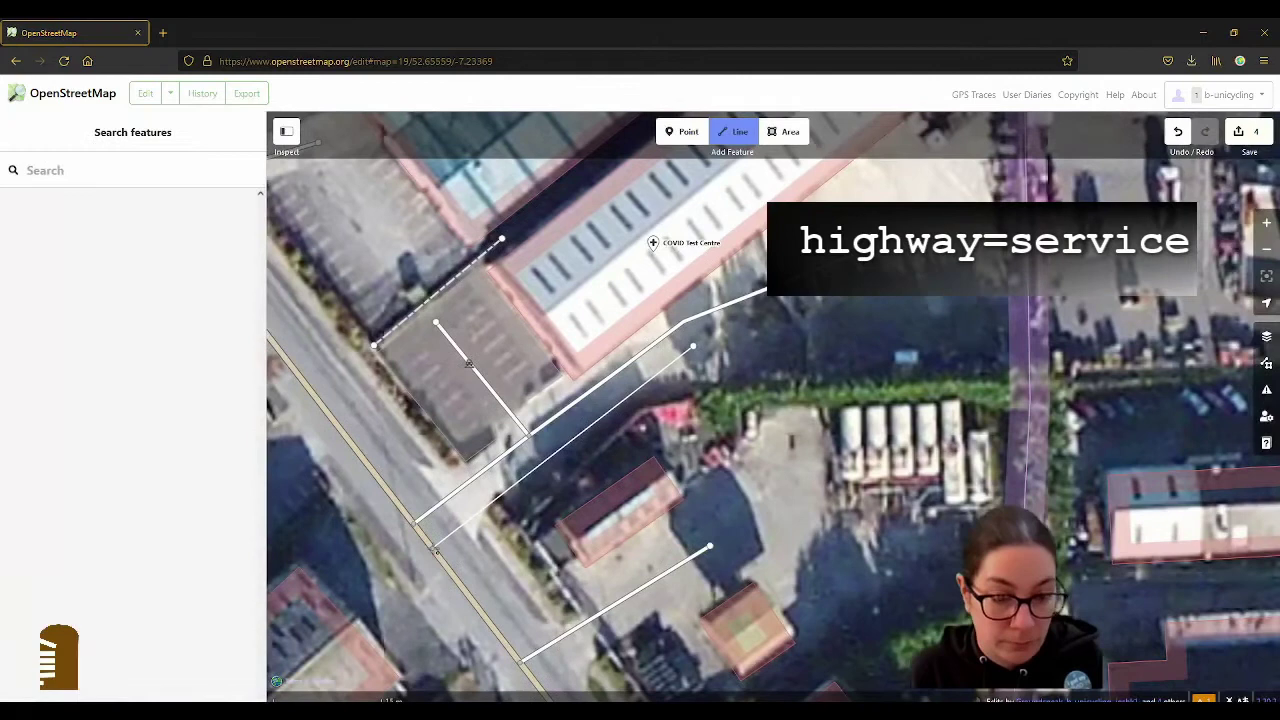
pyautogui.click(434, 549)
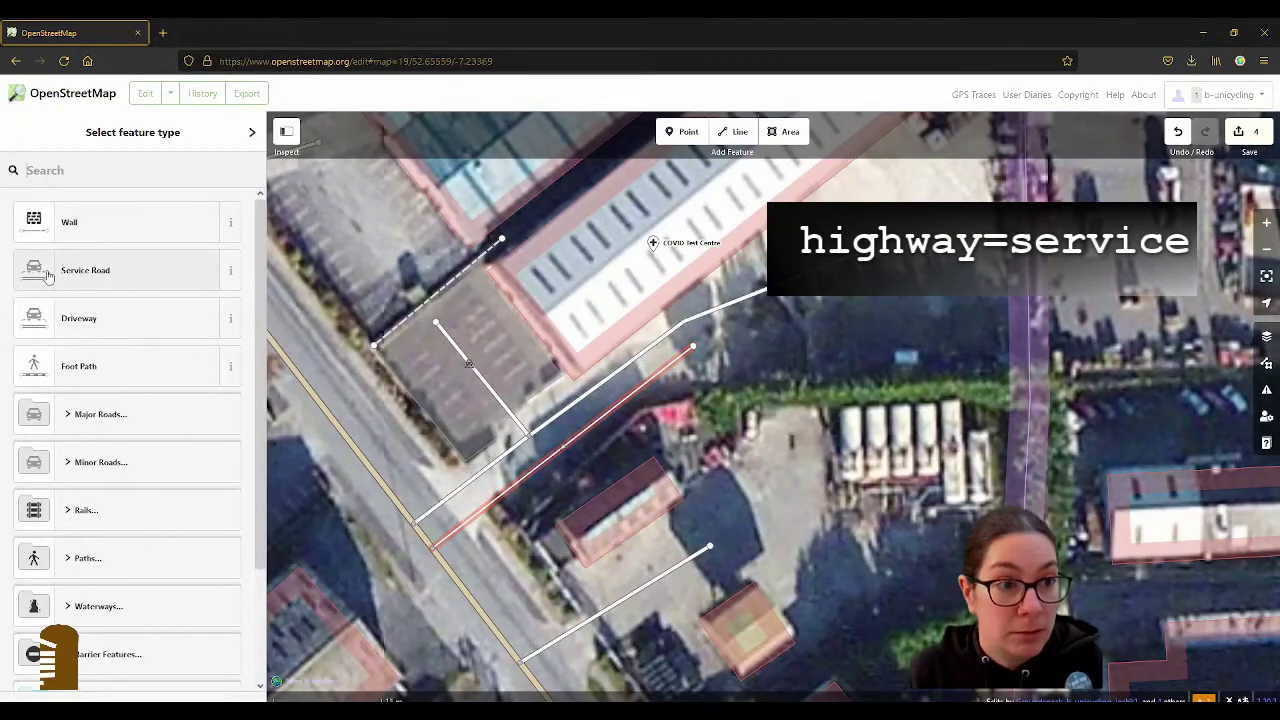
pyautogui.click(110, 274)
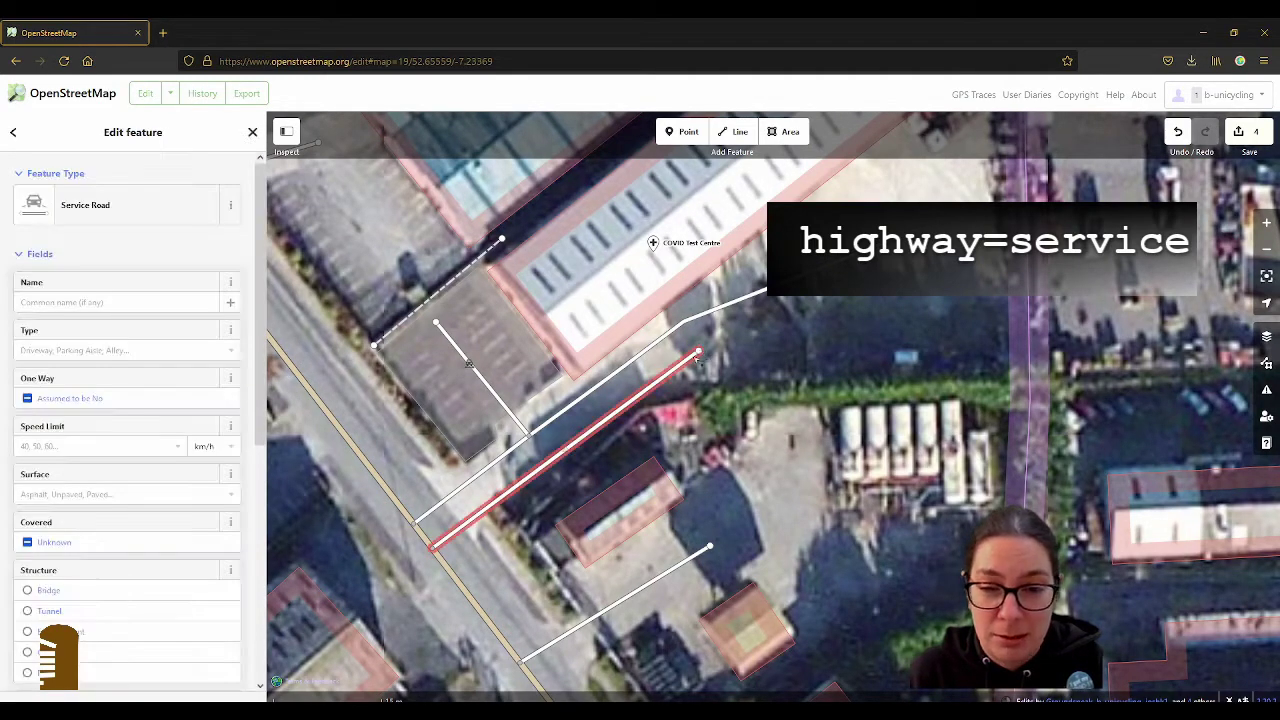
# Step: Tag the lower service road oneway=yes
pyautogui.click(558, 451)
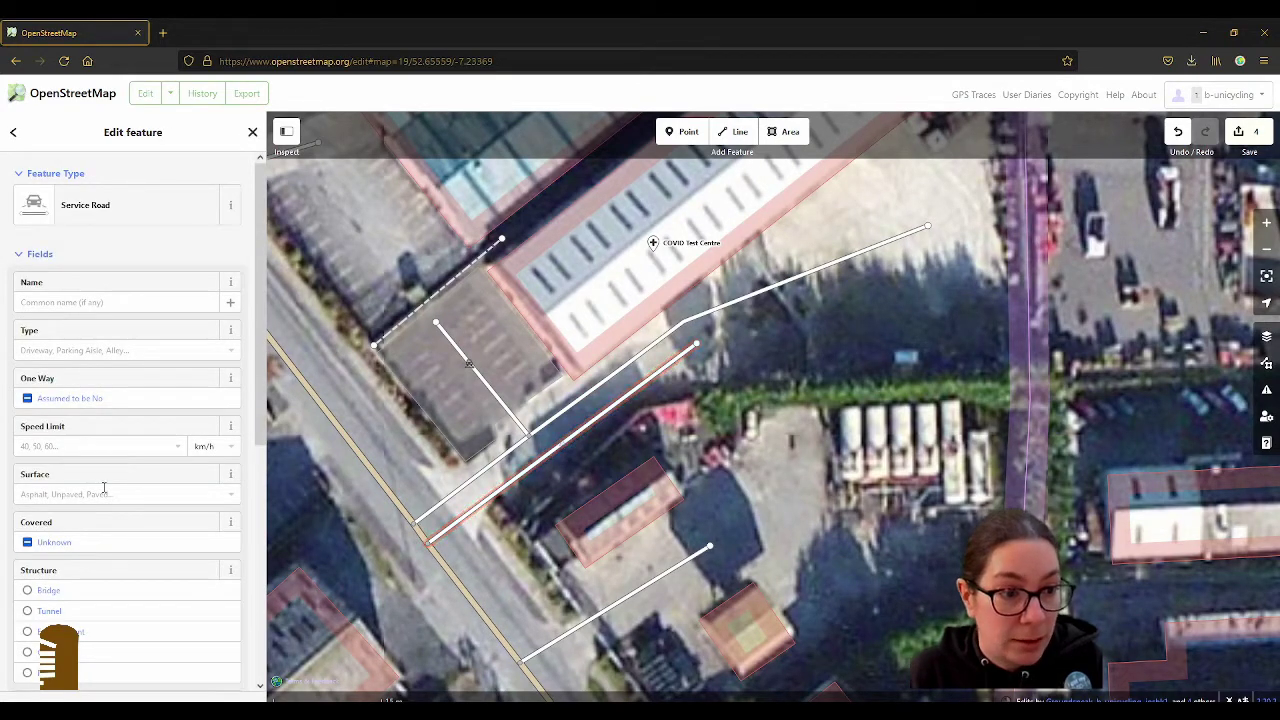
pyautogui.scroll(-5, 93, 465)
pyautogui.click(86, 603)
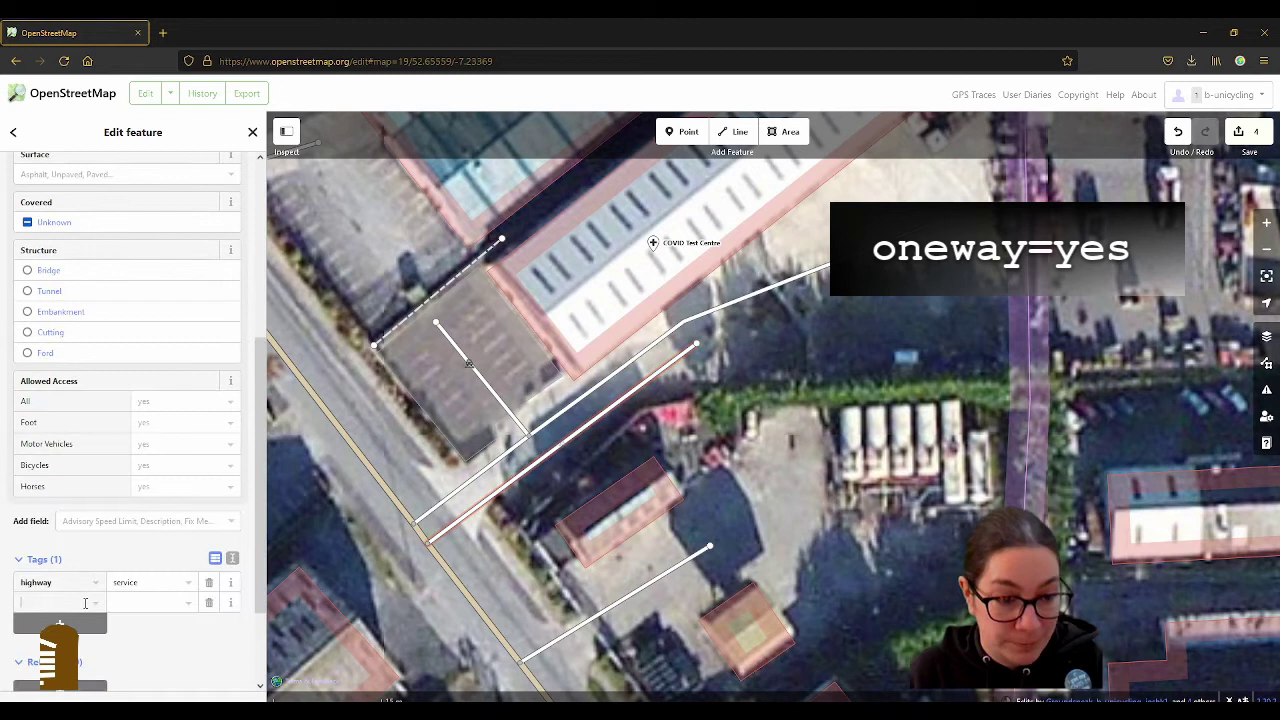
pyautogui.write('oneway')
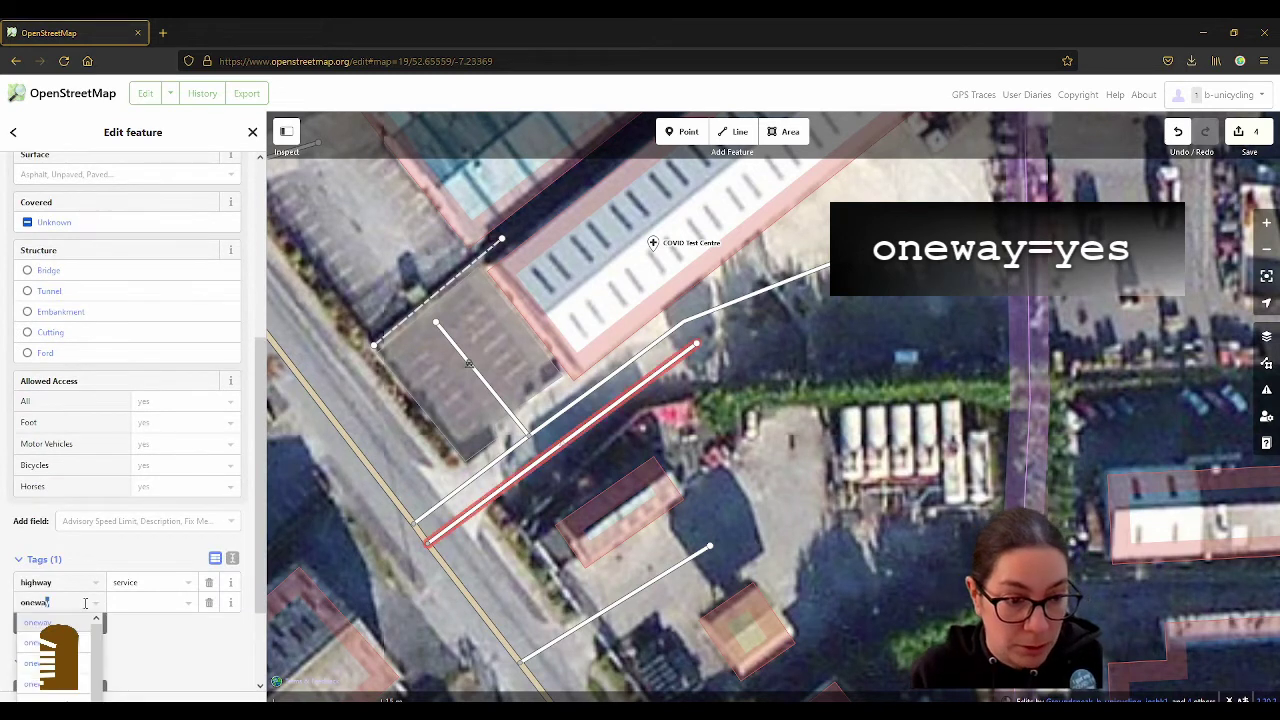
pyautogui.press('Tab')
pyautogui.write('yes')
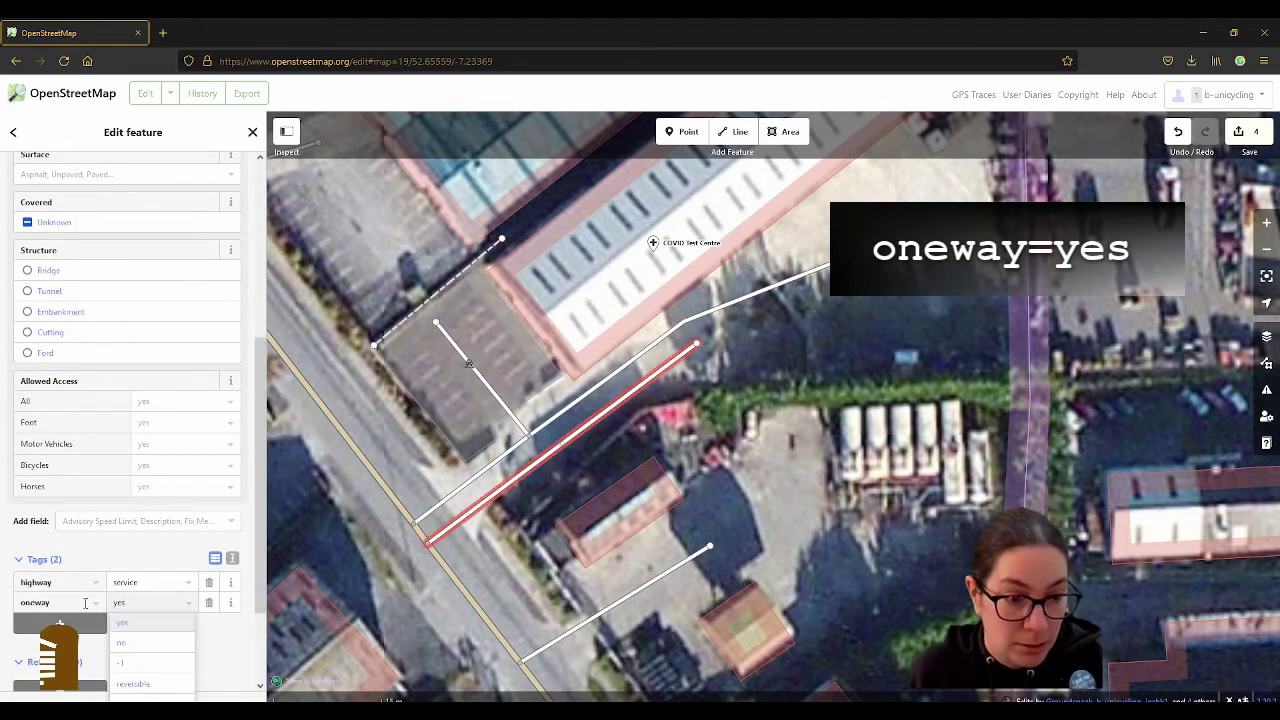
pyautogui.click(134, 626)
# Step: Add a oneway key to the upper service road's tags
pyautogui.click(560, 413)
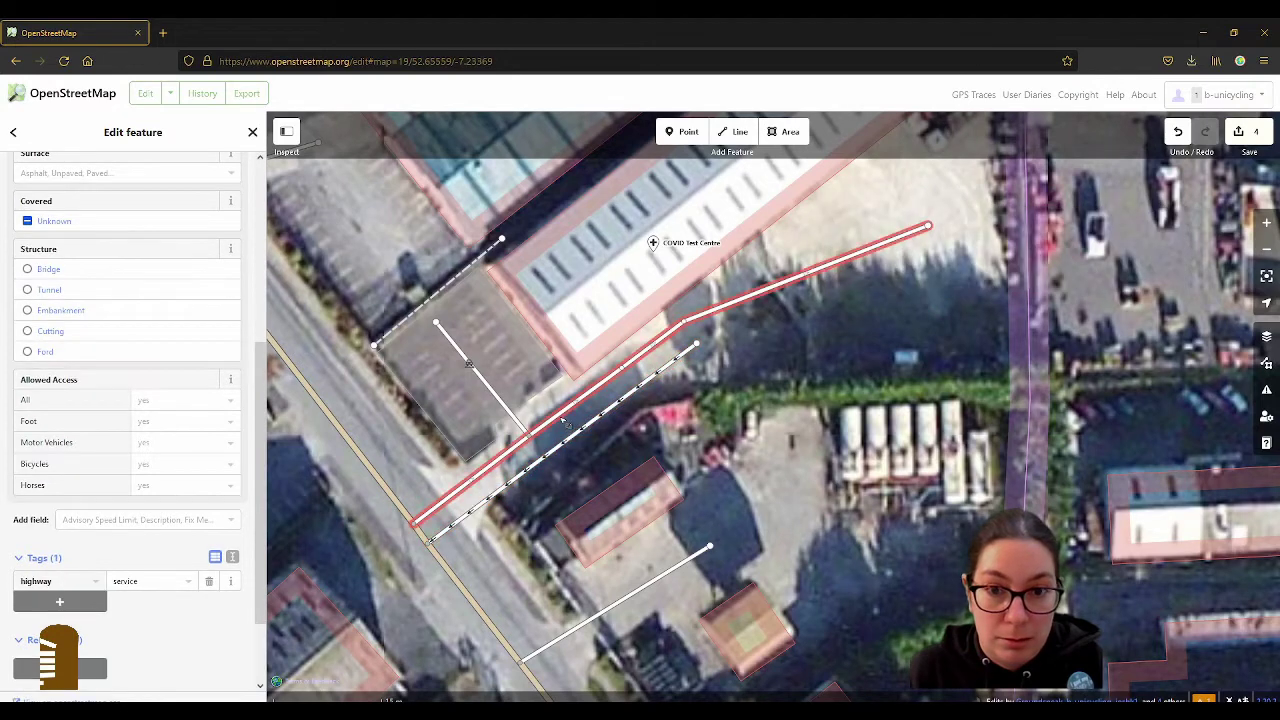
pyautogui.click(83, 600)
pyautogui.write('onew')
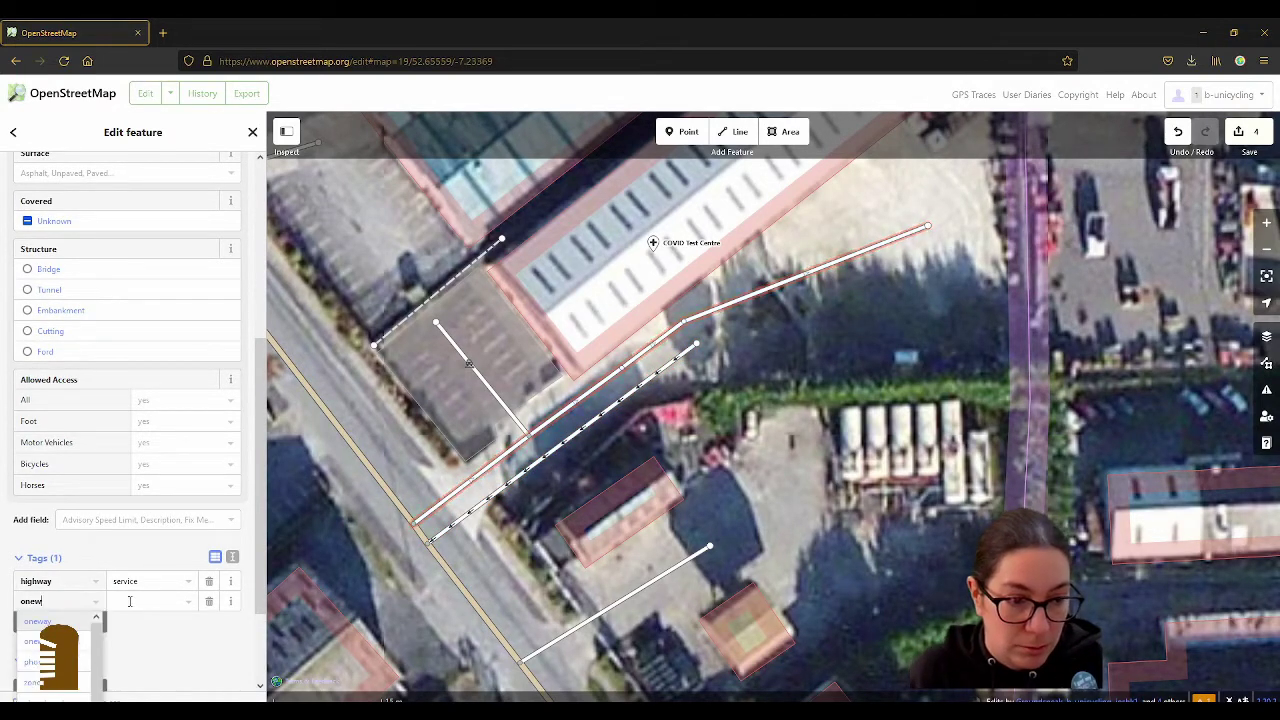
pyautogui.click(129, 601)
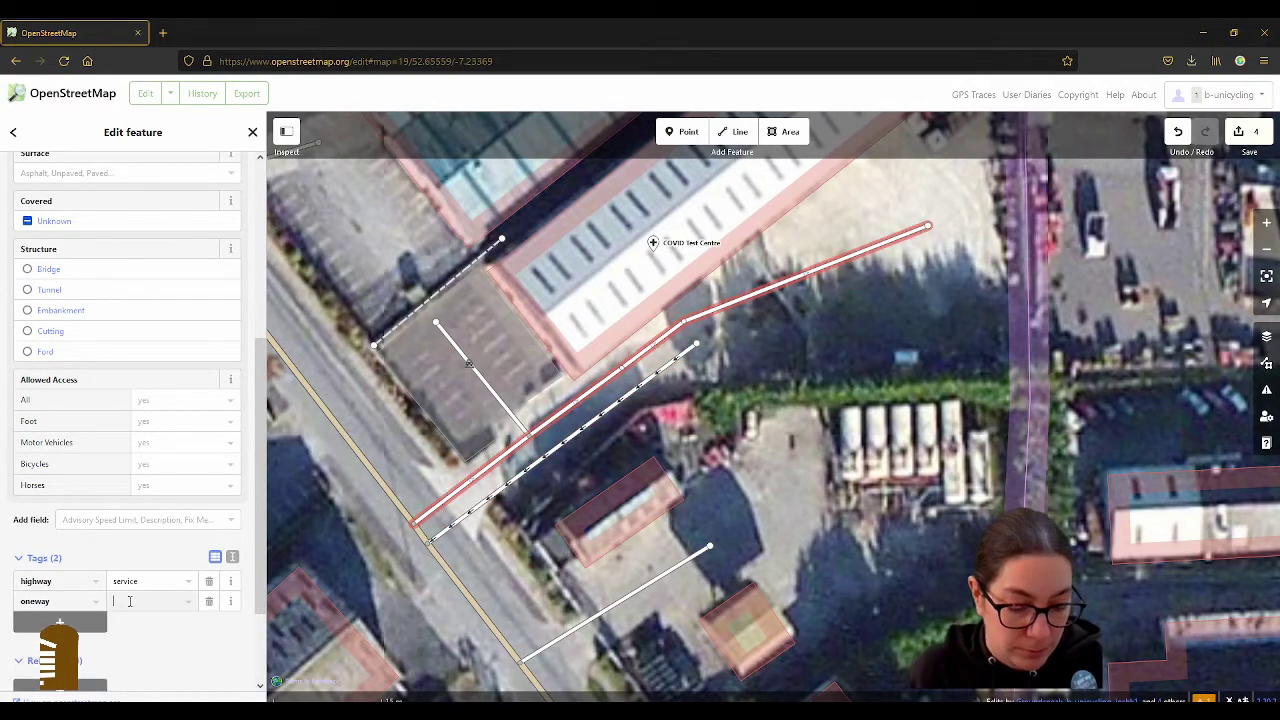
# Step: Finish the upper road's oneway=yes tag and add a barrier=gate point on the lower road
pyautogui.write('yes')
pyautogui.press('Escape')
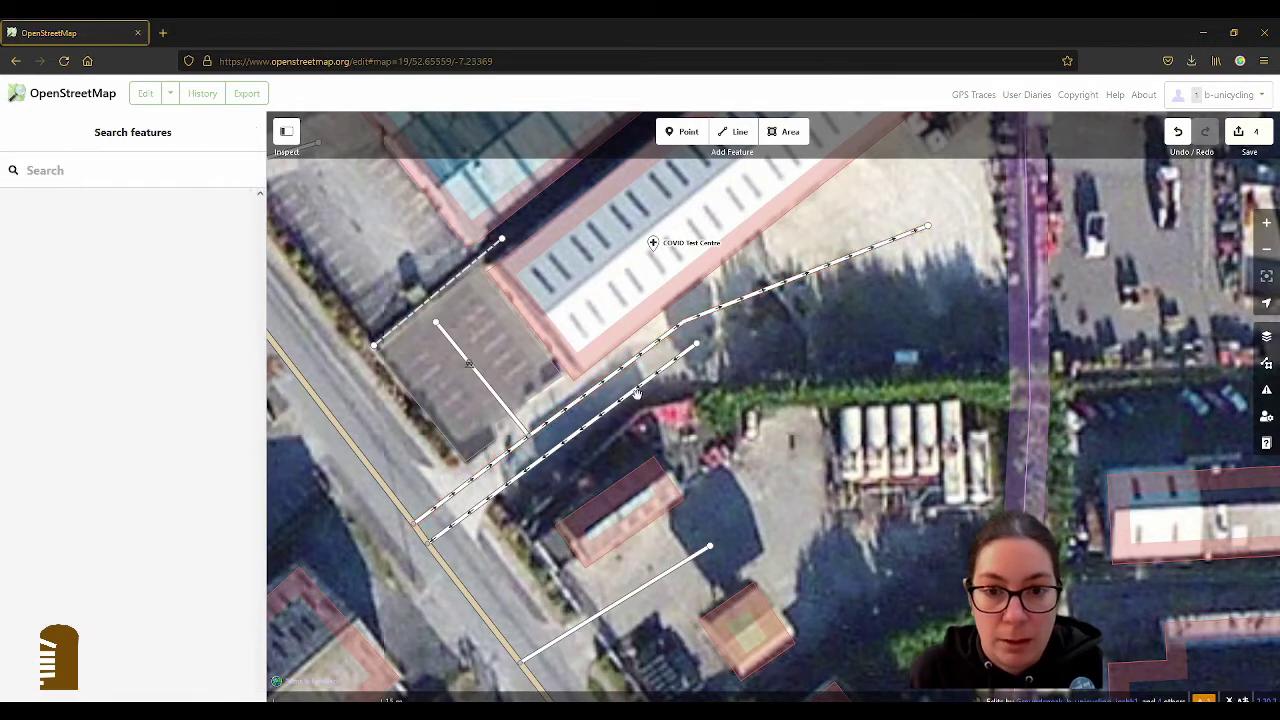
pyautogui.click(643, 394)
pyautogui.doubleClick(641, 392)
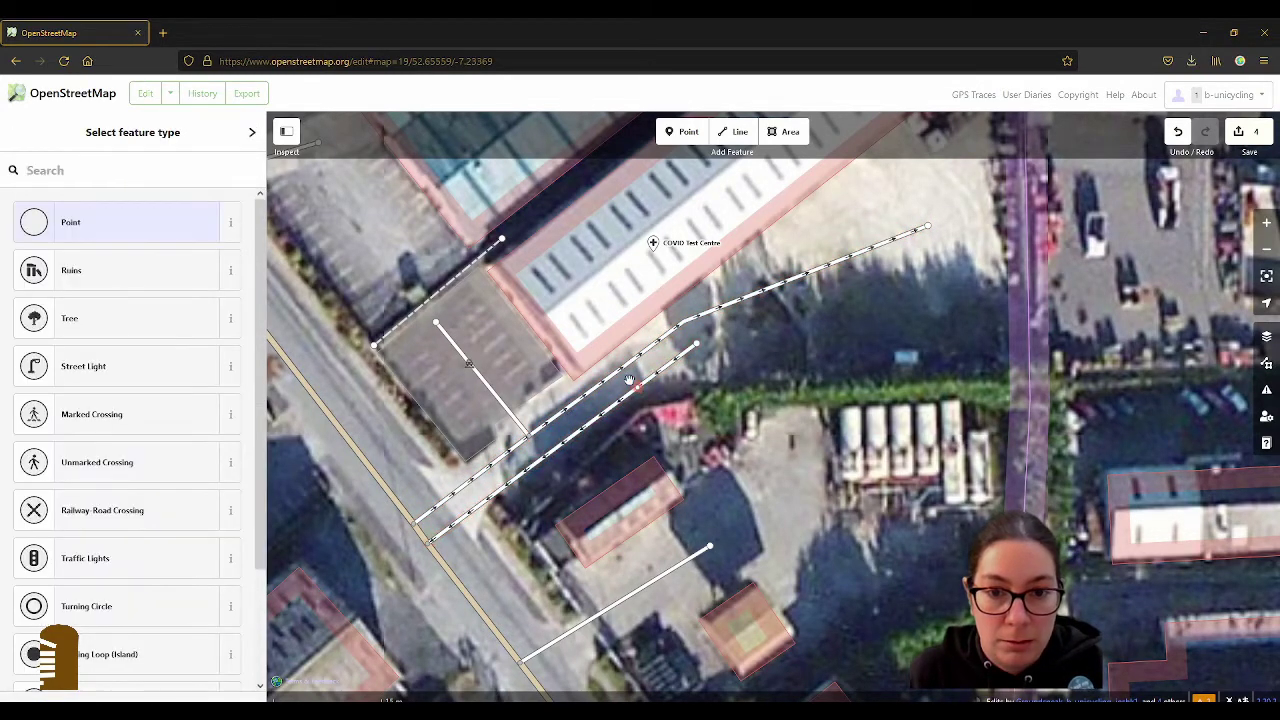
pyautogui.click(91, 230)
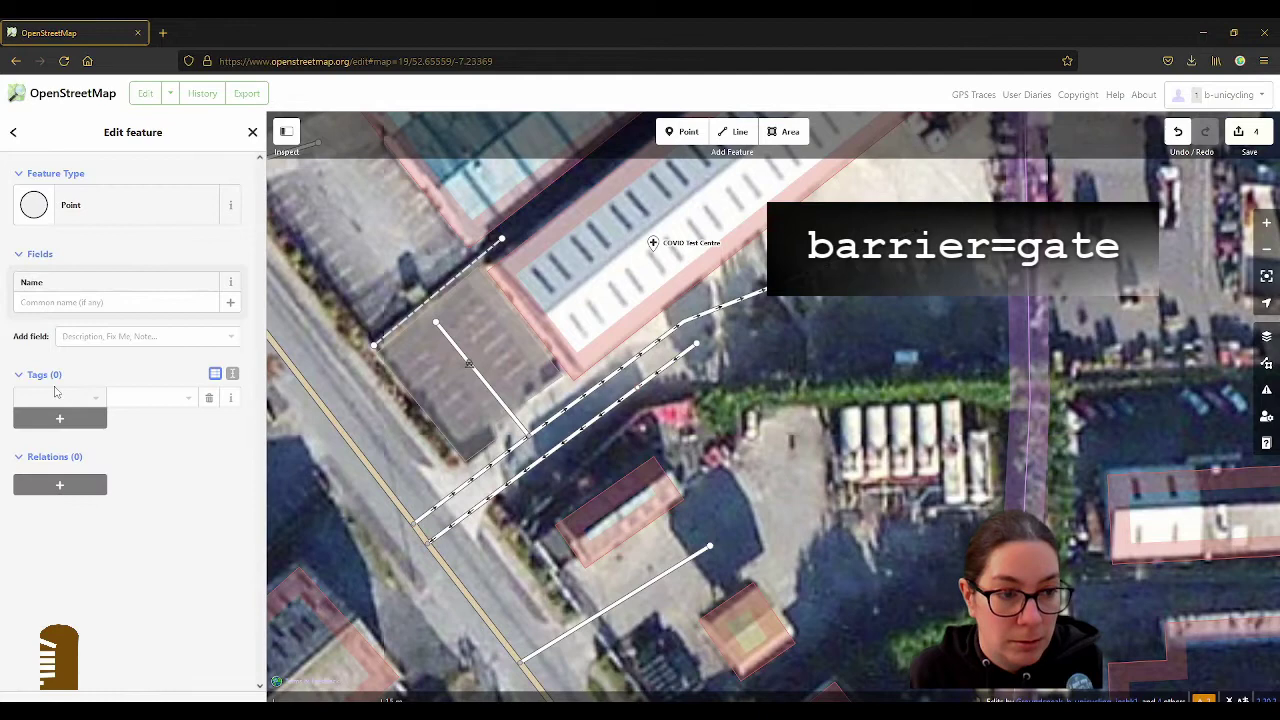
pyautogui.click(54, 398)
pyautogui.write('barrier')
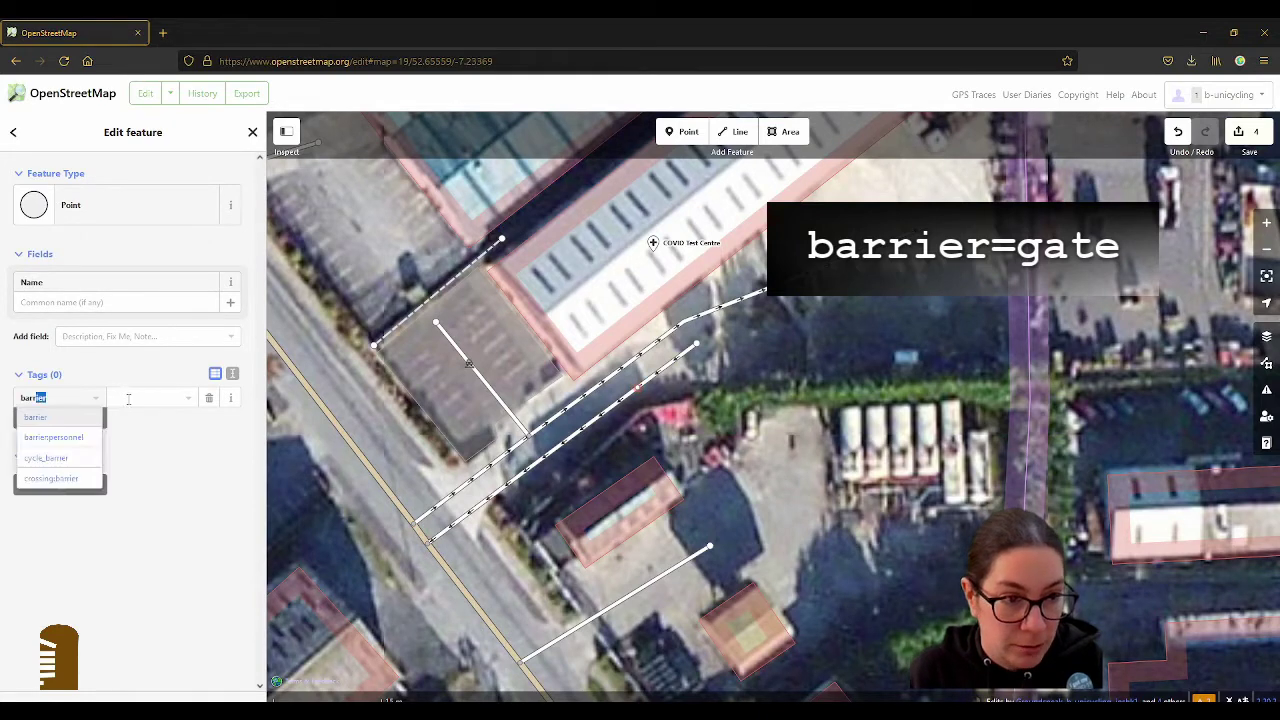
pyautogui.click(128, 399)
pyautogui.write('gate')
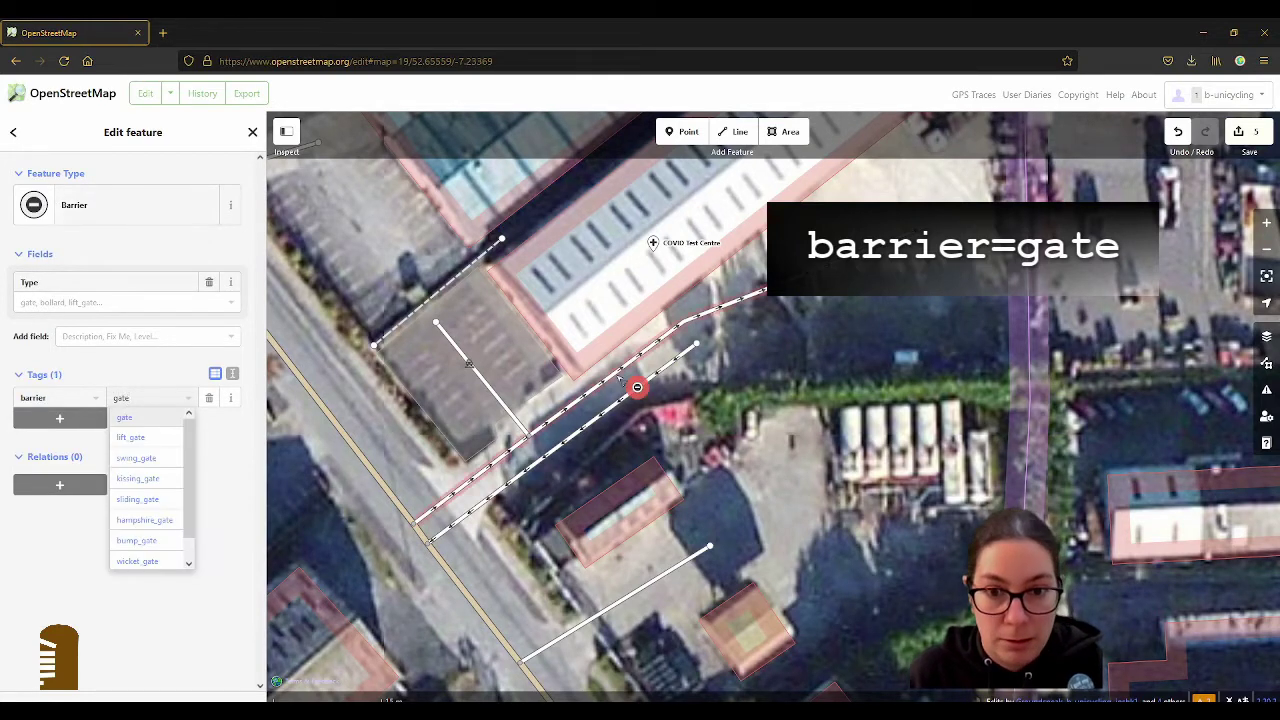
# Step: Add a second barrier=gate point on the upper service road
pyautogui.doubleClick(621, 368)
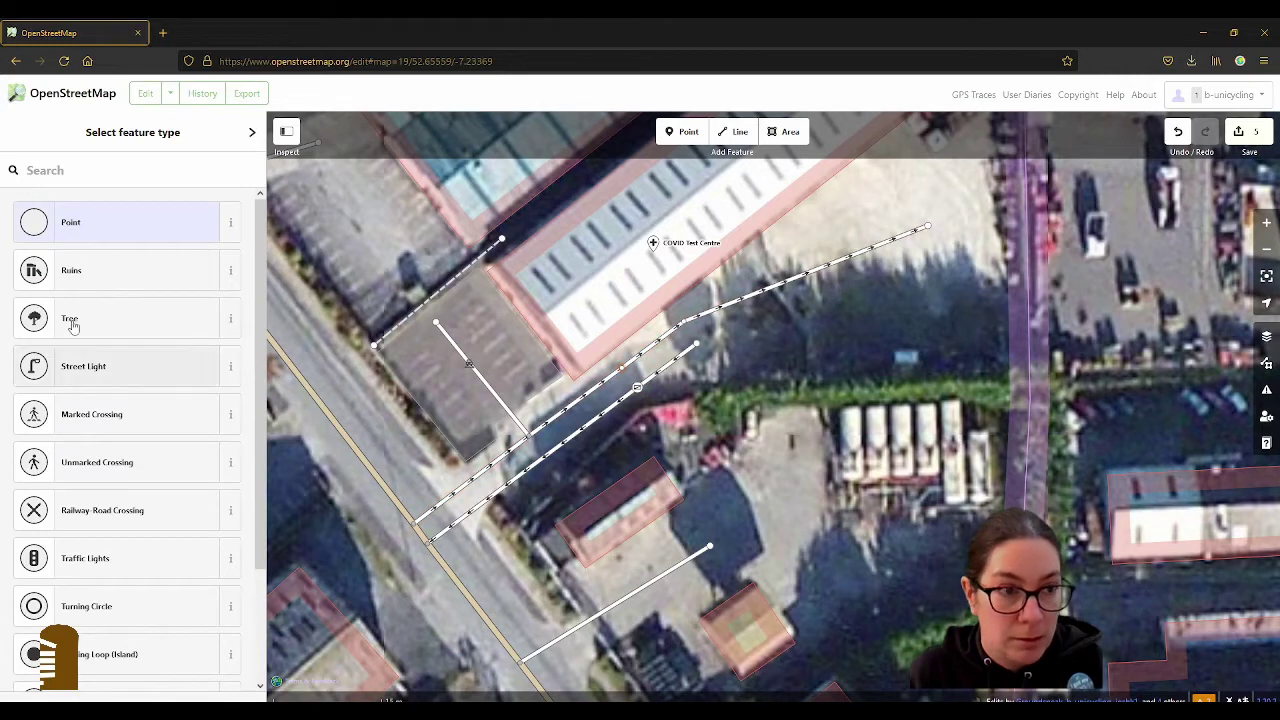
pyautogui.click(76, 228)
pyautogui.click(65, 400)
pyautogui.write('barrier')
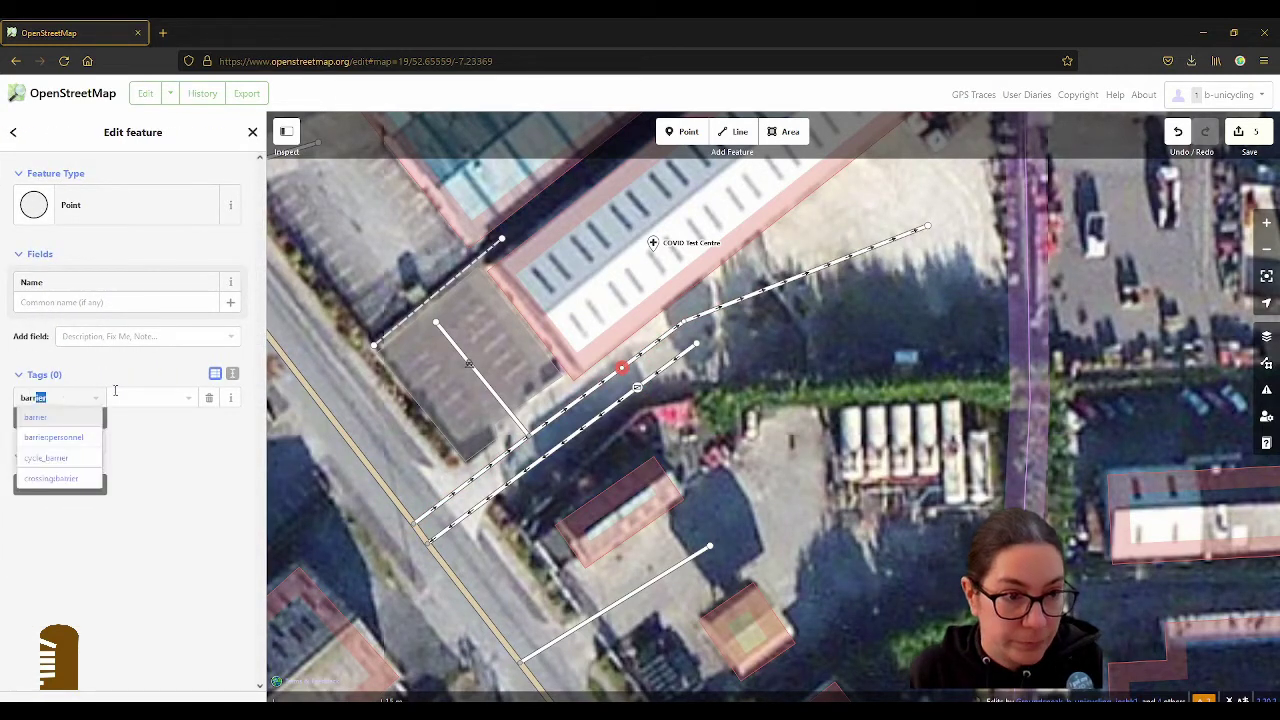
pyautogui.click(143, 397)
pyautogui.write('gate')
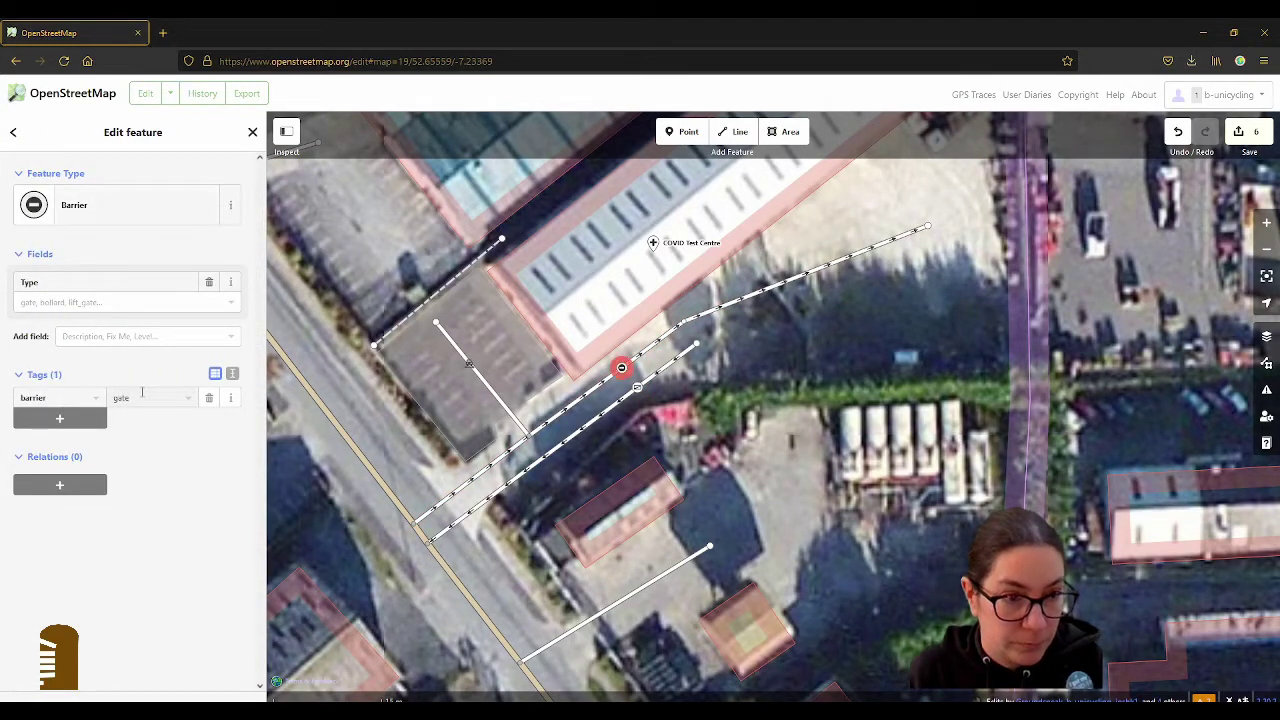
pyautogui.click(706, 407)
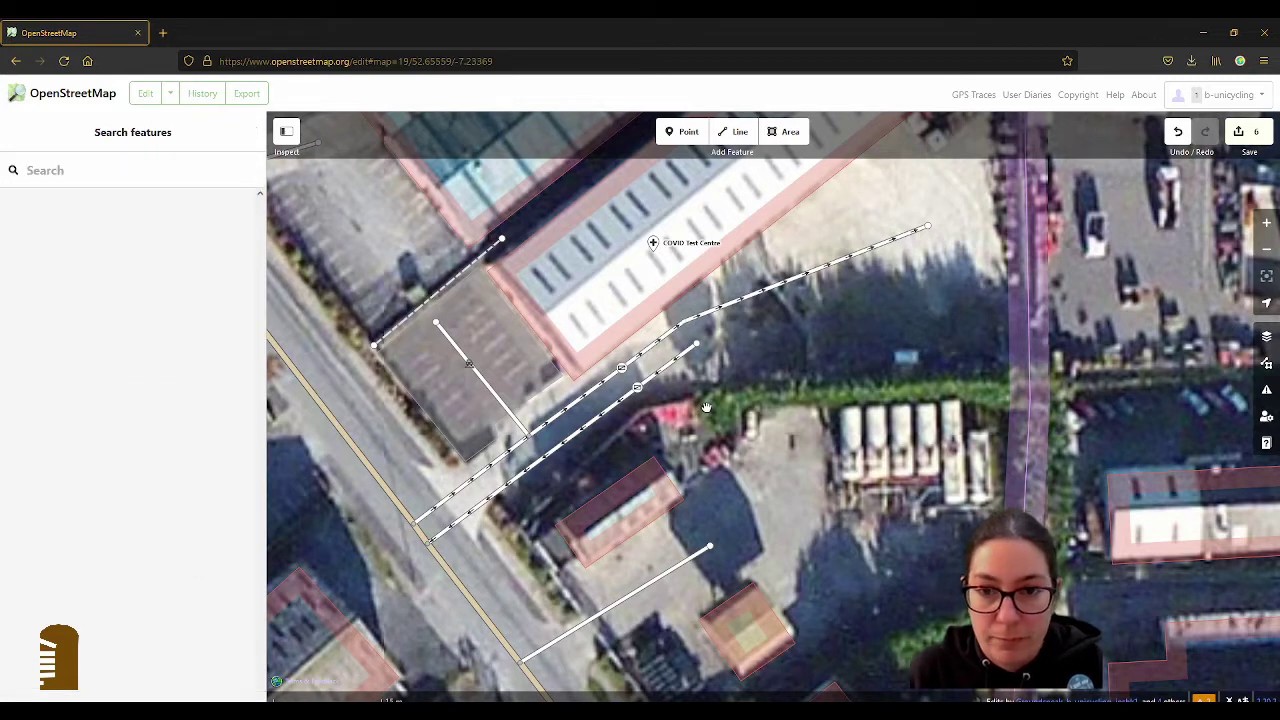
# Step: Draw a short path from the upper service road to the building, tagged Foot Path (highway=footway)
pyautogui.click(738, 131)
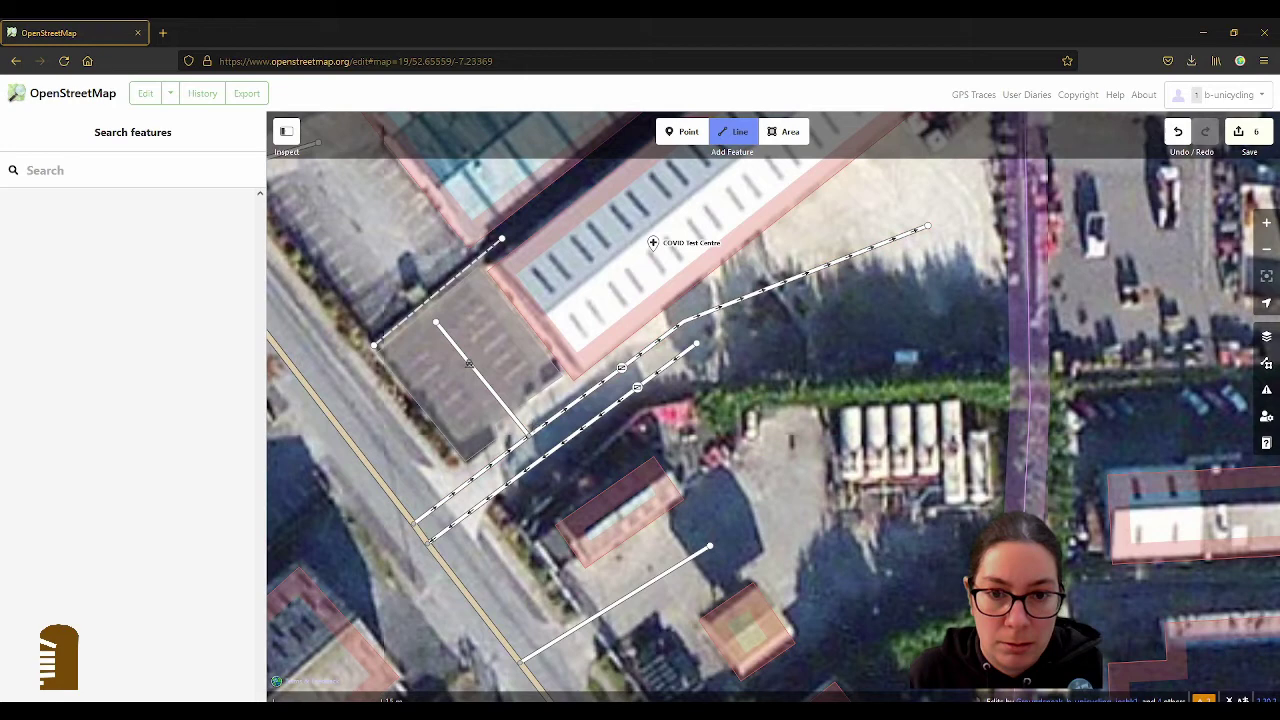
pyautogui.scroll(2, 540, 400)
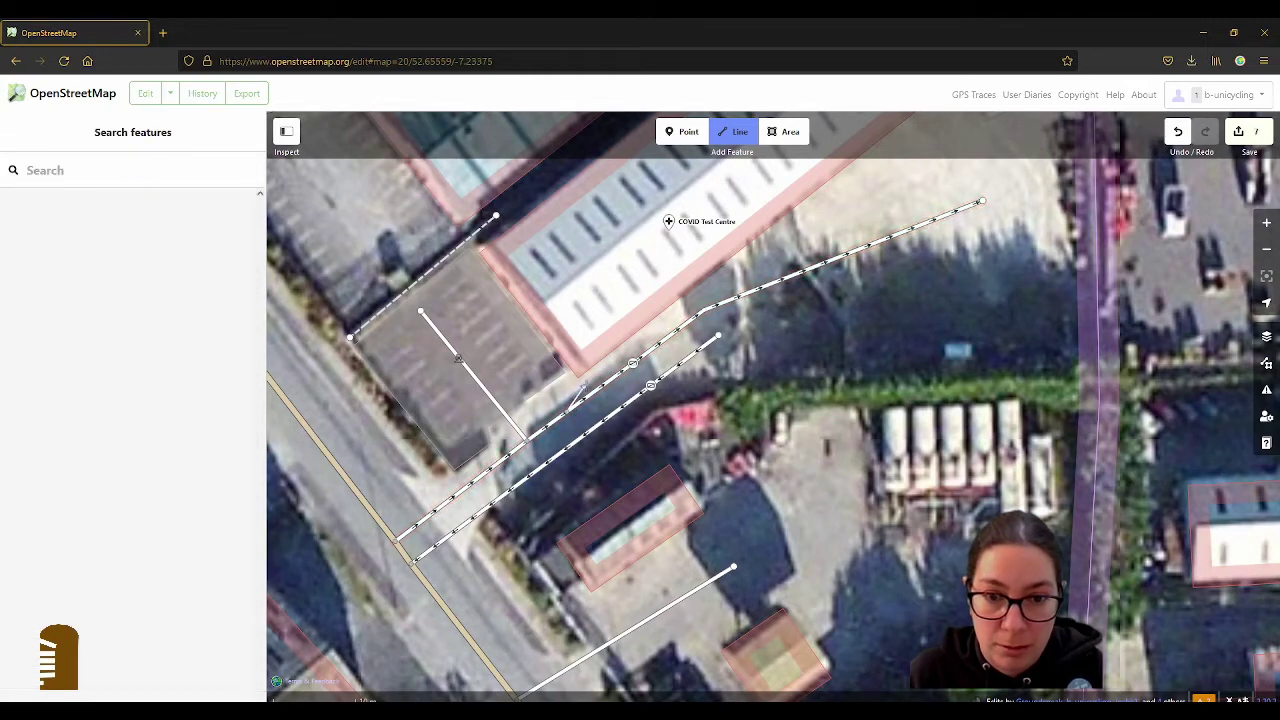
pyautogui.scroll(2, 589, 376)
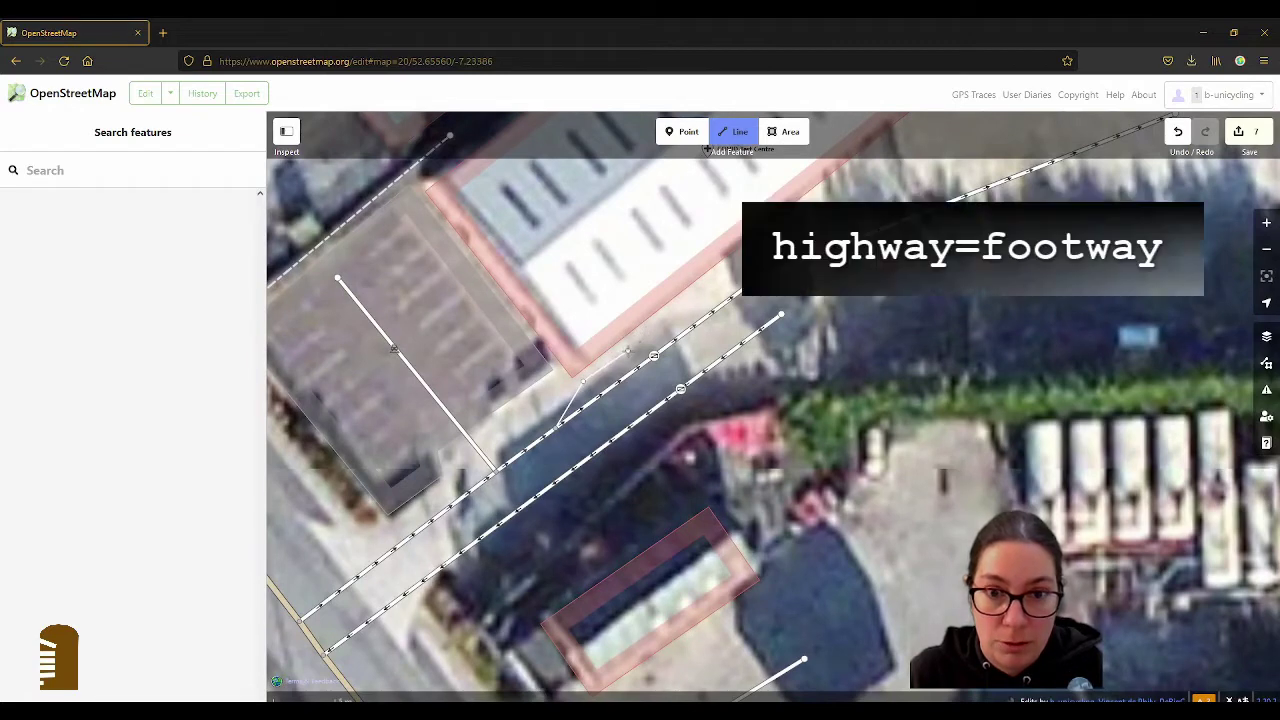
pyautogui.click(622, 353)
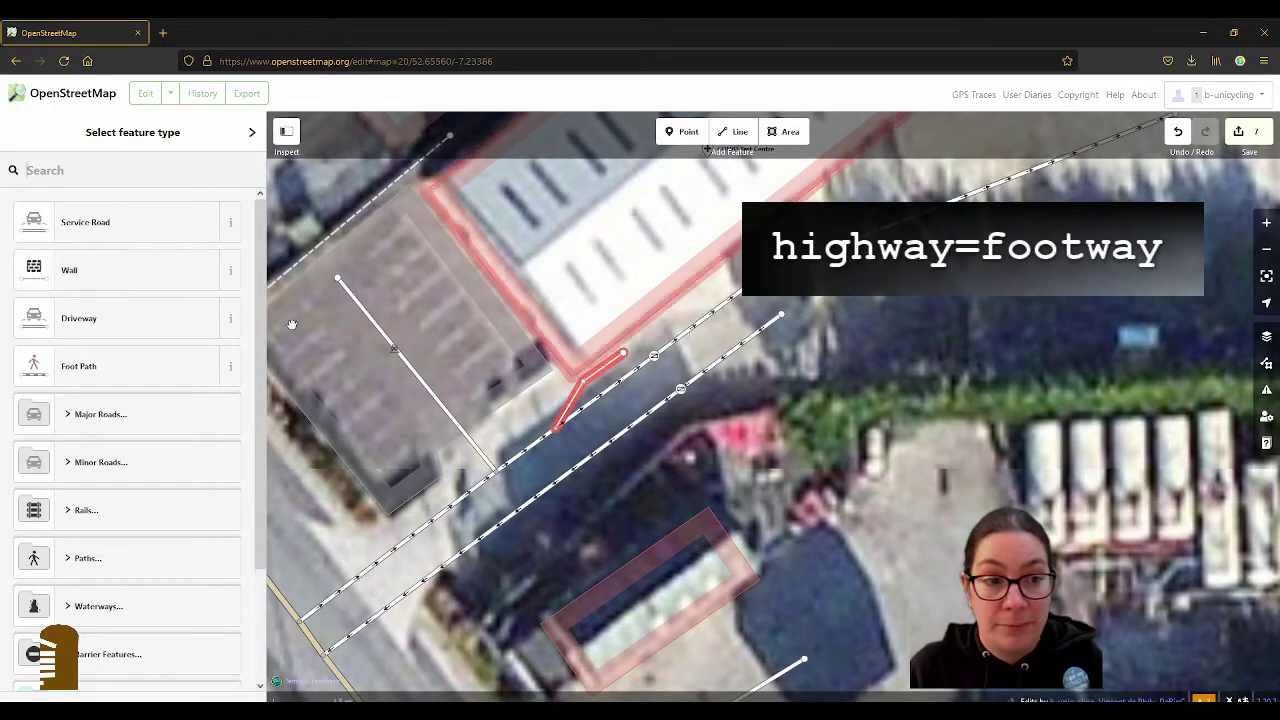
pyautogui.click(100, 366)
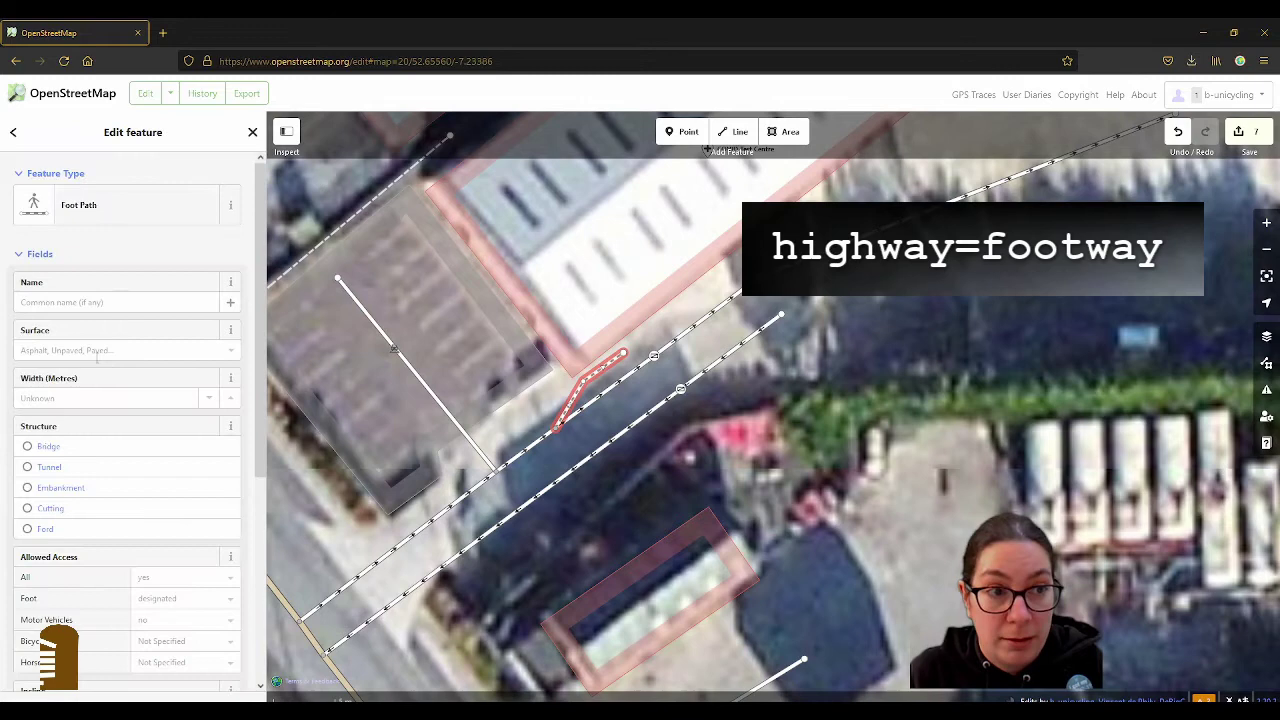
pyautogui.scroll(-3, 140, 420)
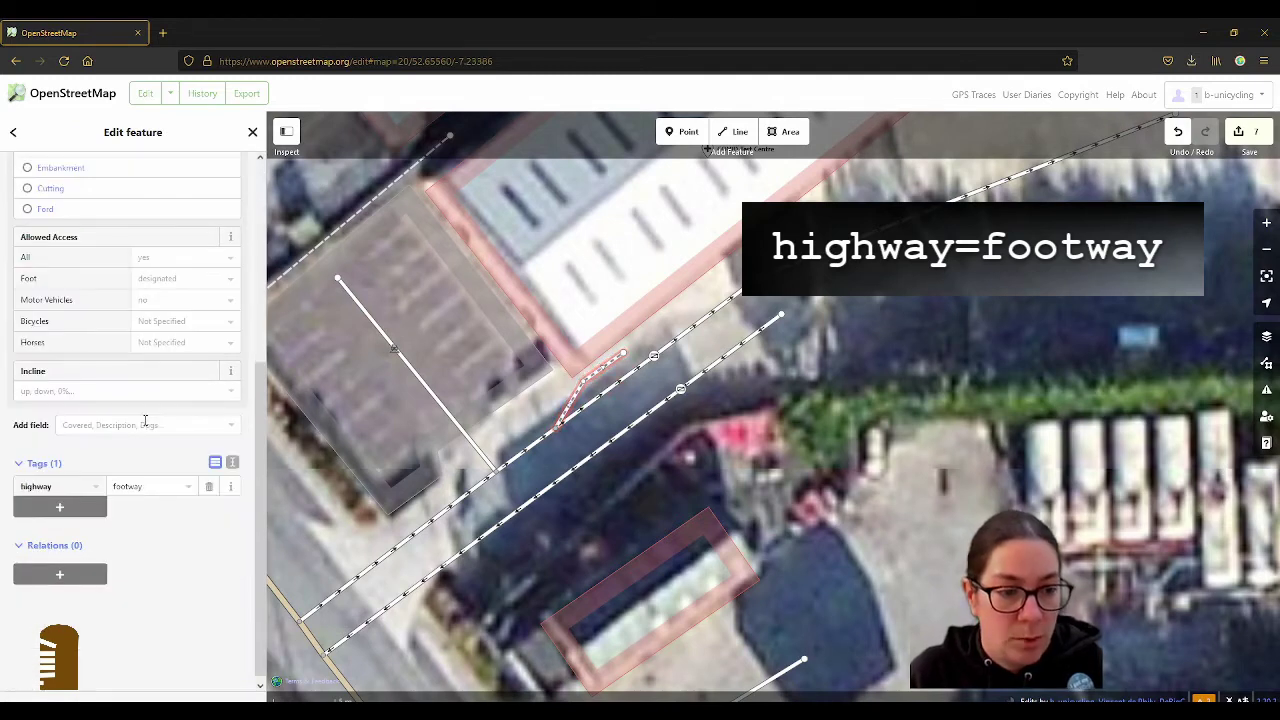
pyautogui.click(740, 132)
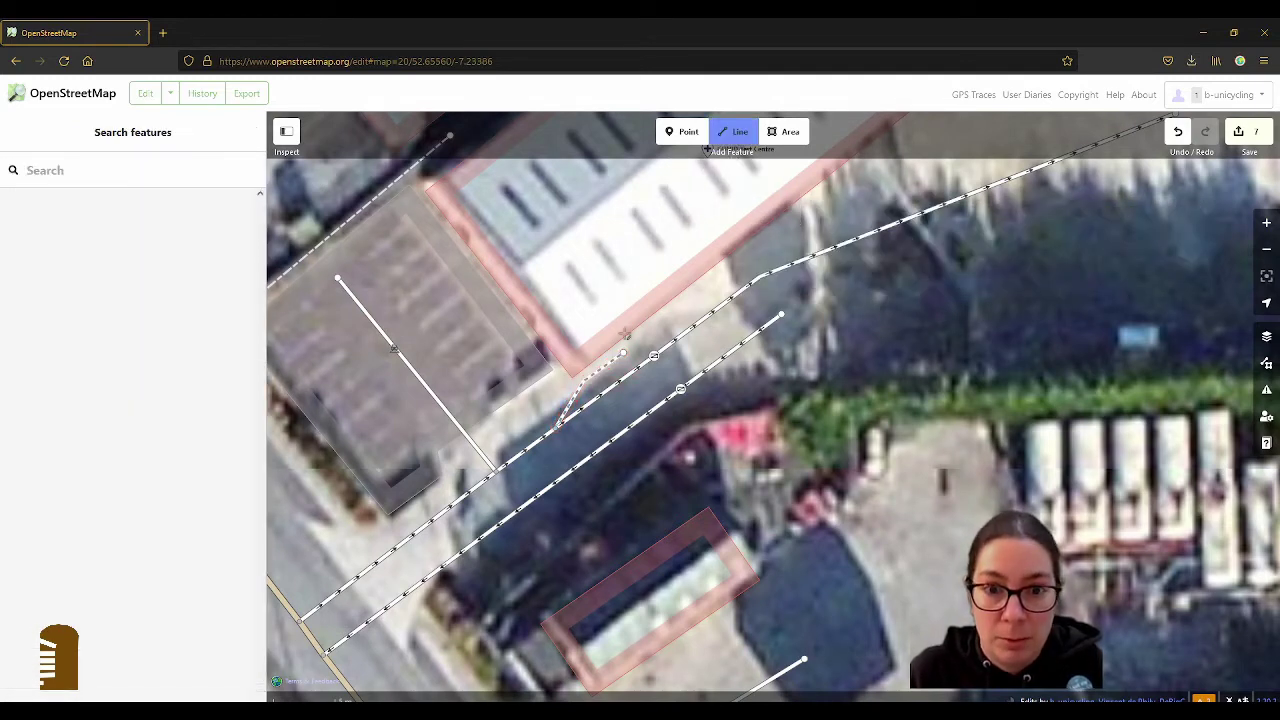
# Step: Draw a Fence line from the footpath's end to the building corner
pyautogui.click(622, 353)
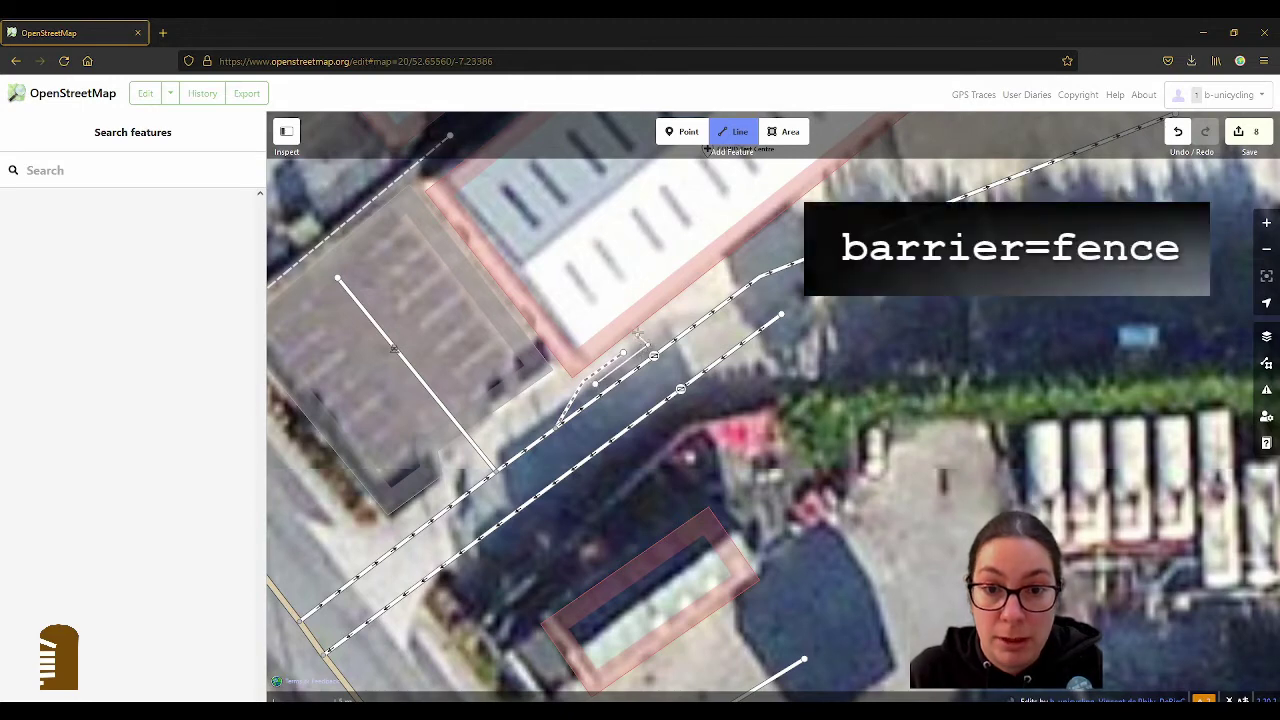
pyautogui.doubleClick(637, 331)
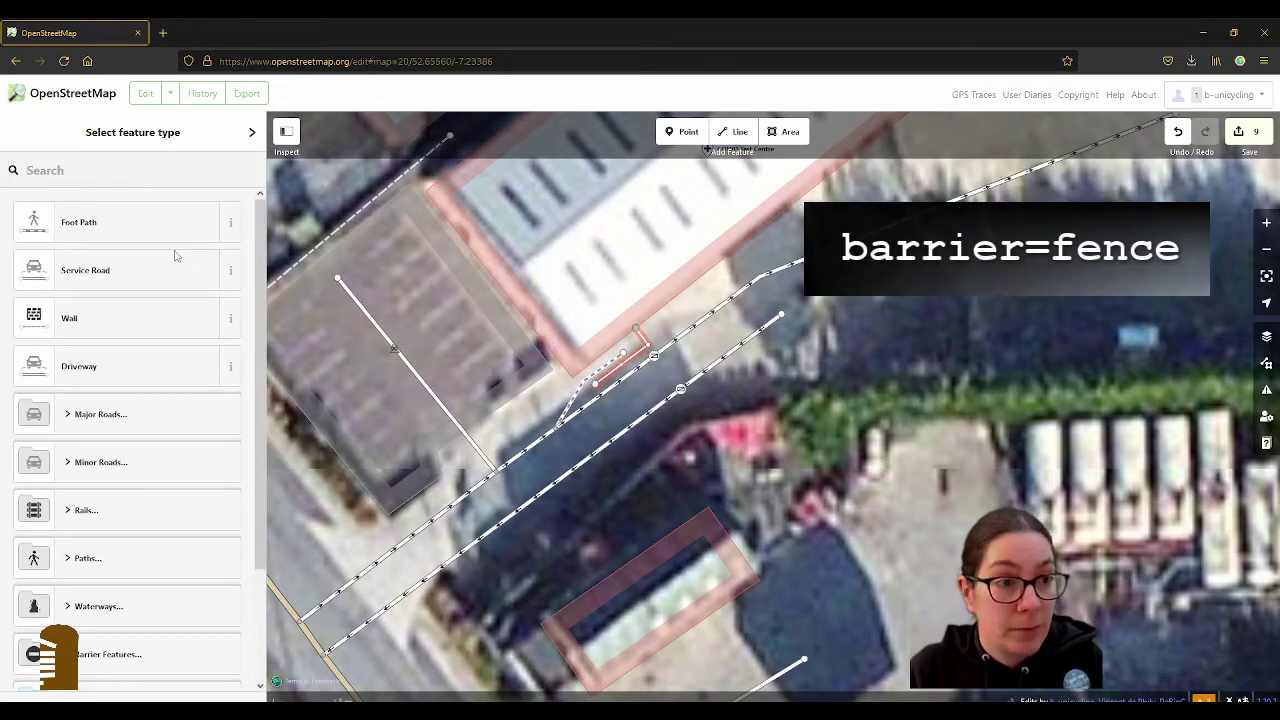
pyautogui.scroll(-2, 150, 535)
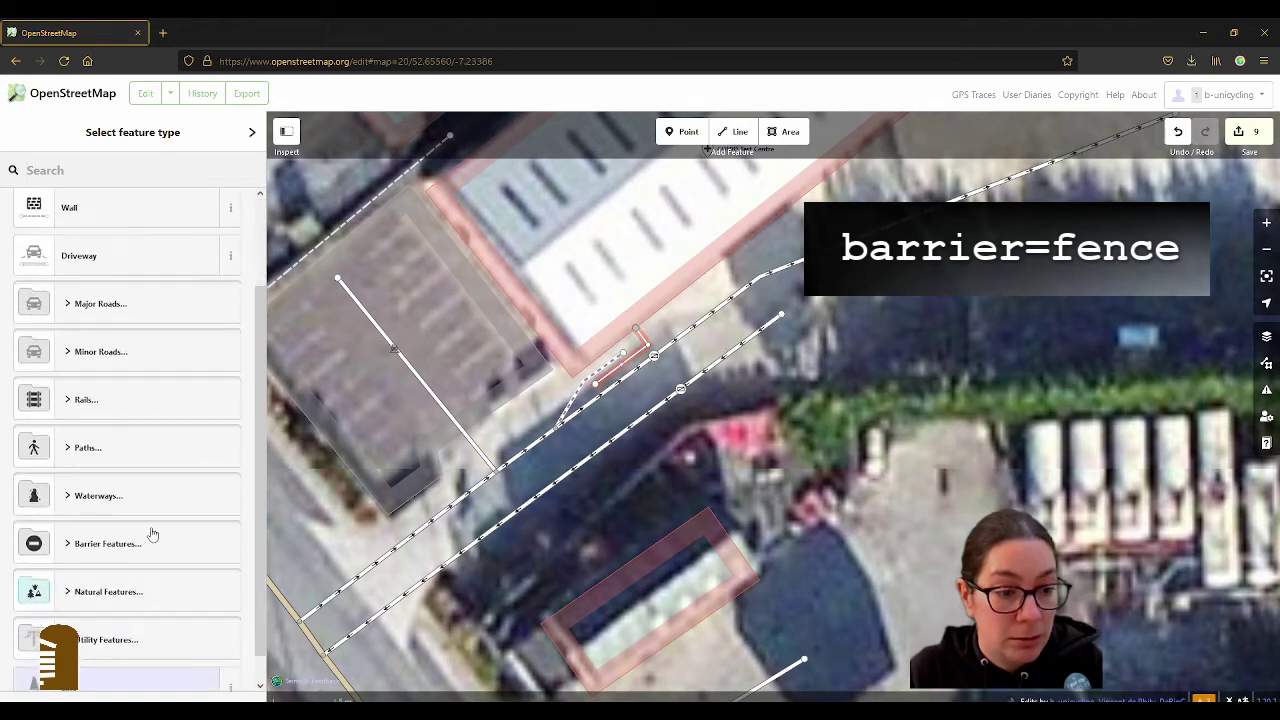
pyautogui.click(134, 527)
pyautogui.click(123, 590)
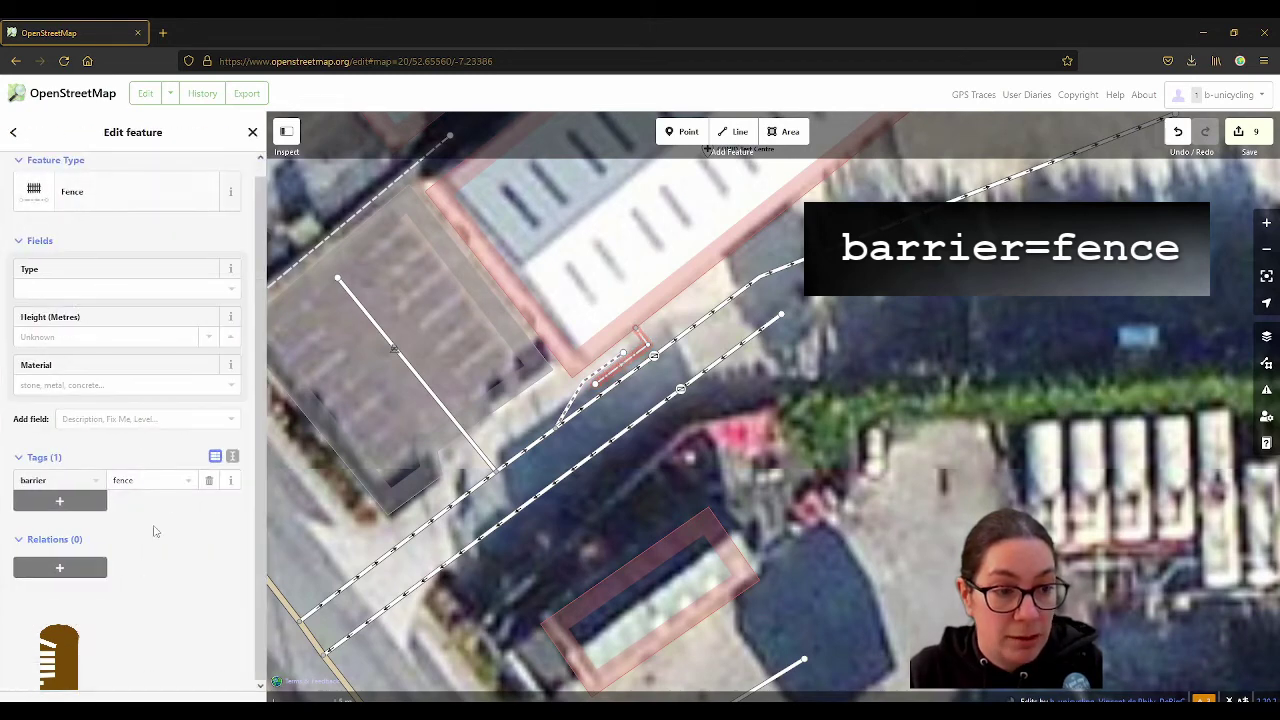
# Step: Set the fence material to metal and fence type to railing
pyautogui.click(102, 385)
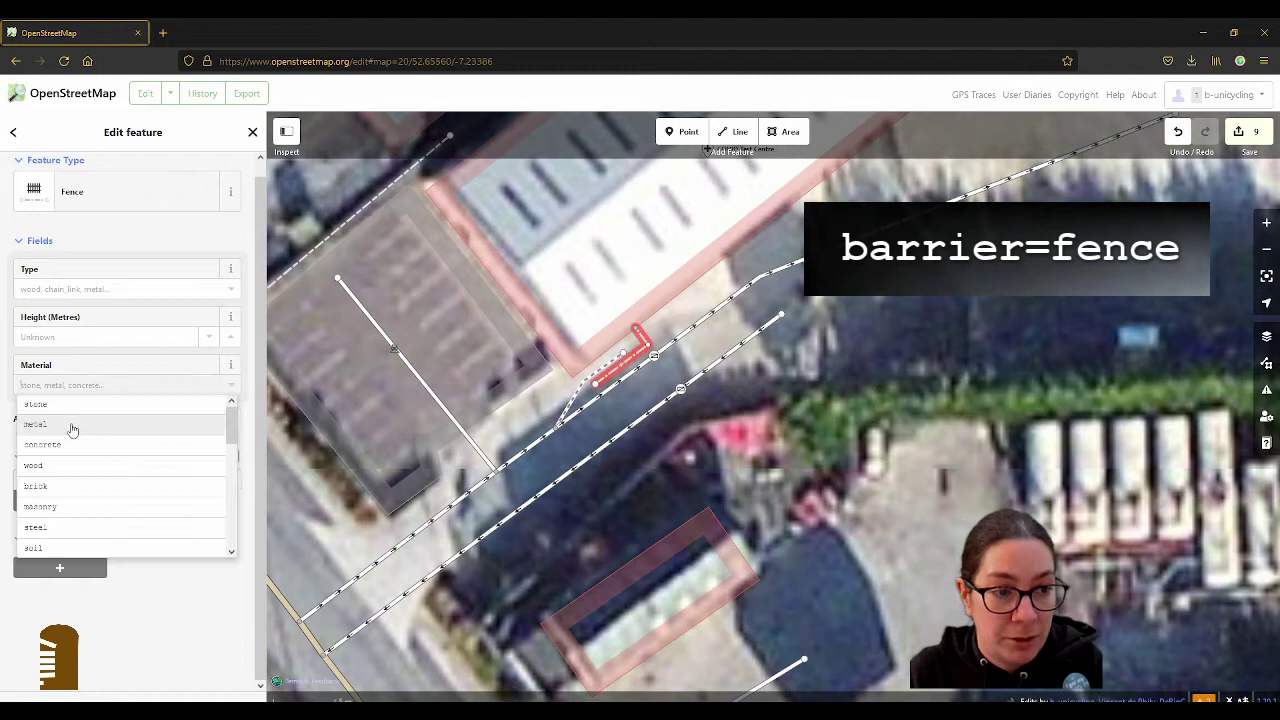
pyautogui.click(71, 429)
pyautogui.click(90, 289)
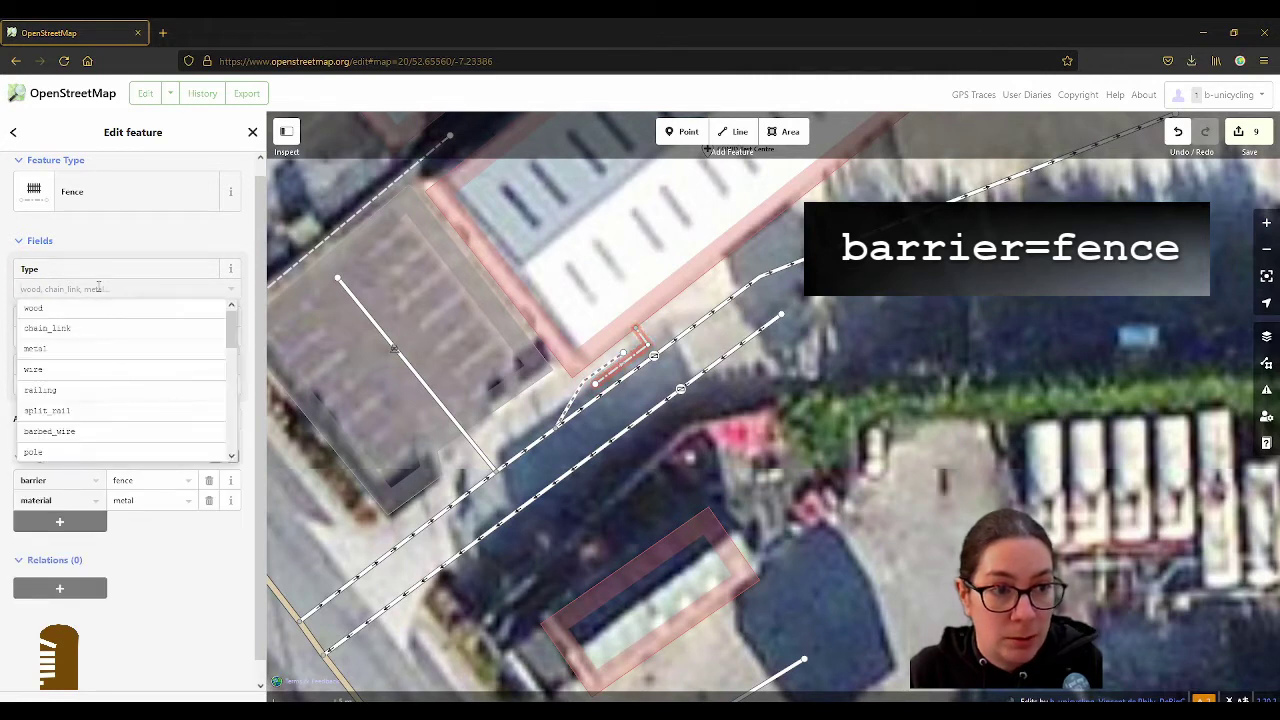
pyautogui.click(84, 392)
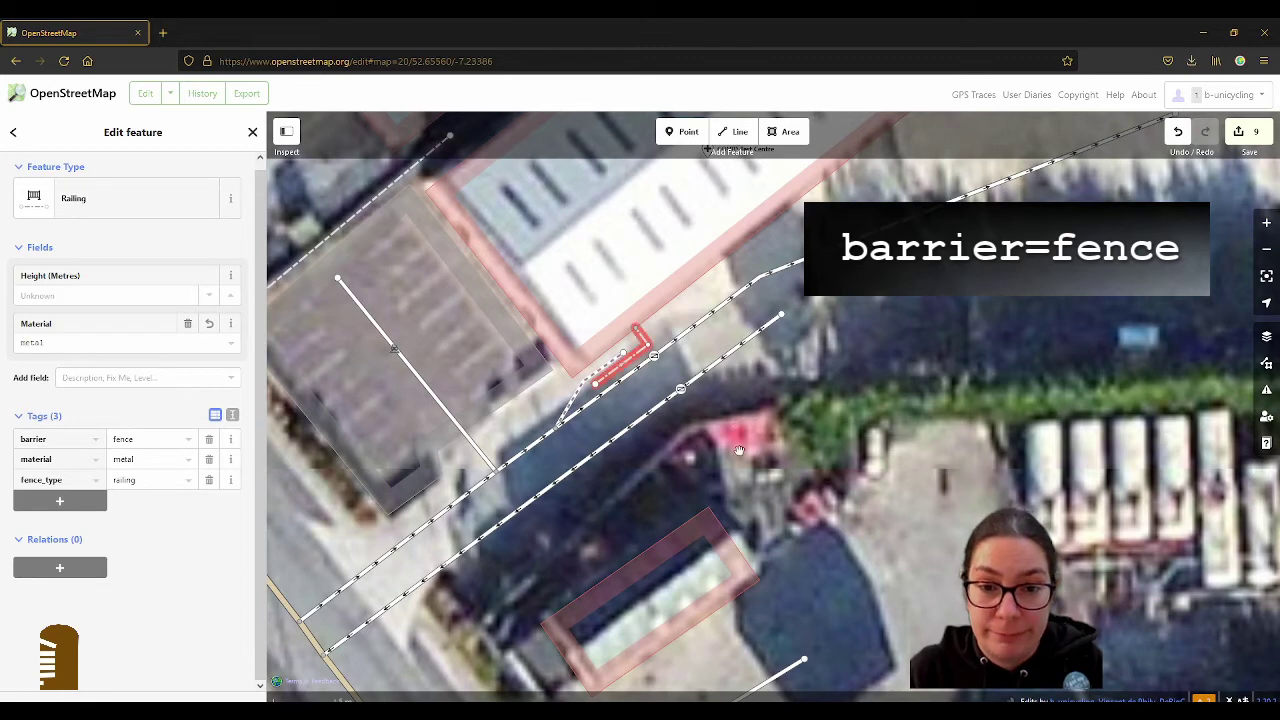
pyautogui.press('Escape')
pyautogui.click(737, 131)
pyautogui.press('Escape')
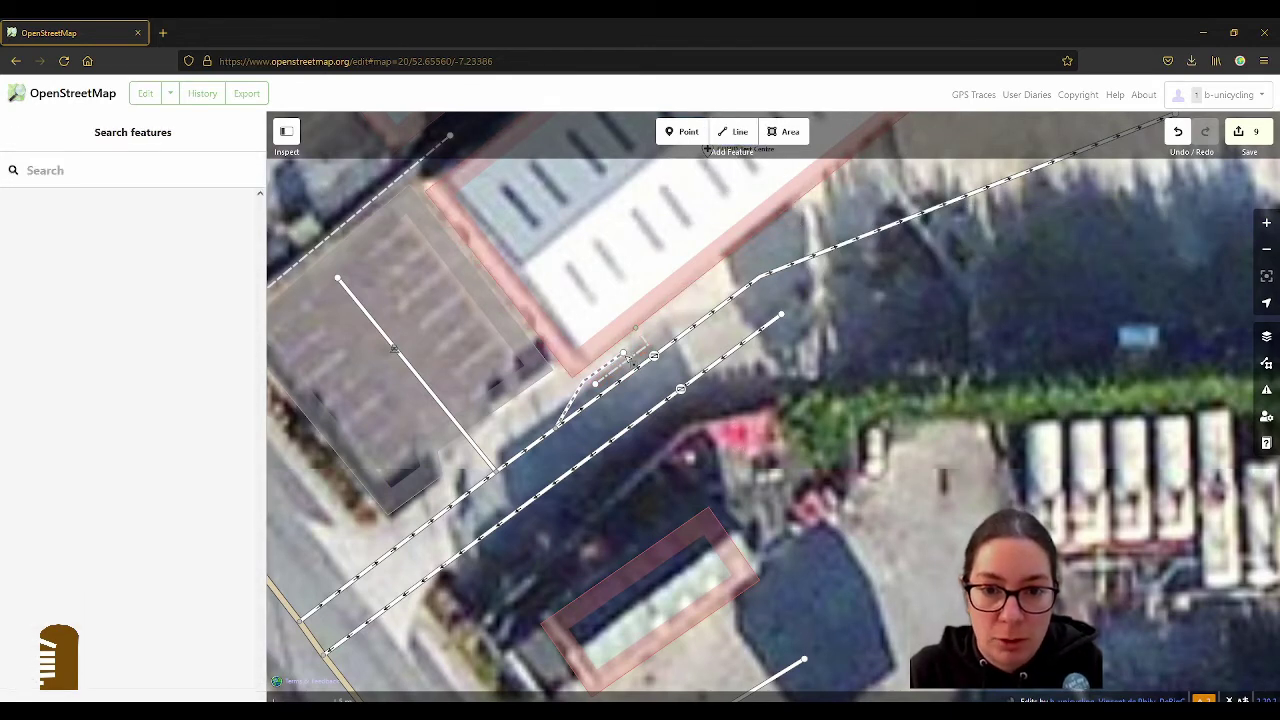
# Step: Tag the vertex where the footpath meets the building as entrance=yes
pyautogui.rightClick(622, 352)
pyautogui.press('2')
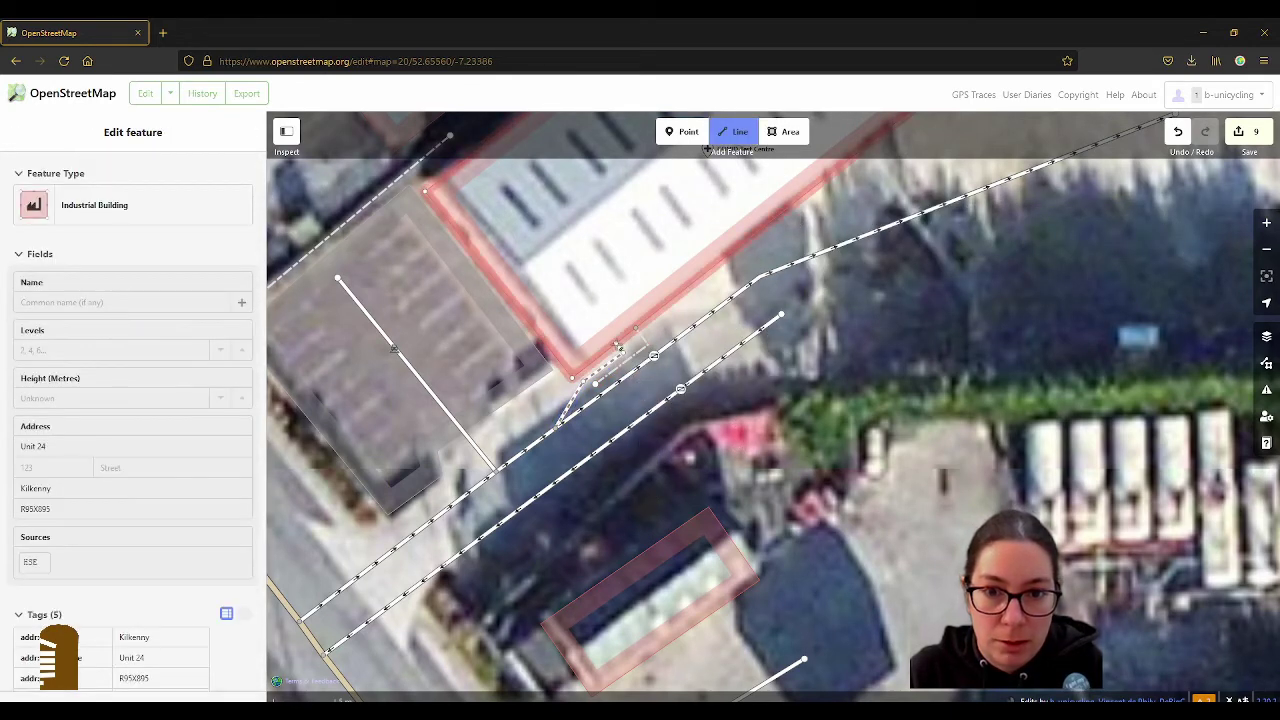
pyautogui.press('Escape')
pyautogui.click(615, 344)
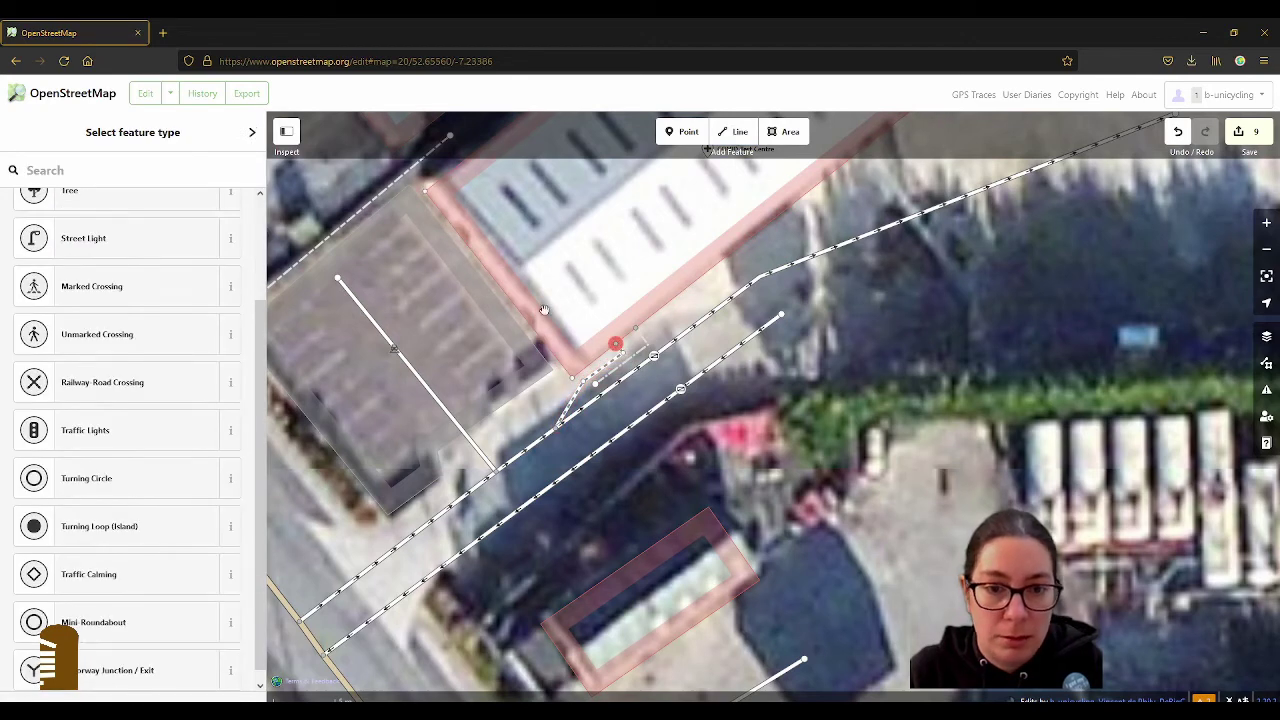
pyautogui.scroll(2, 139, 409)
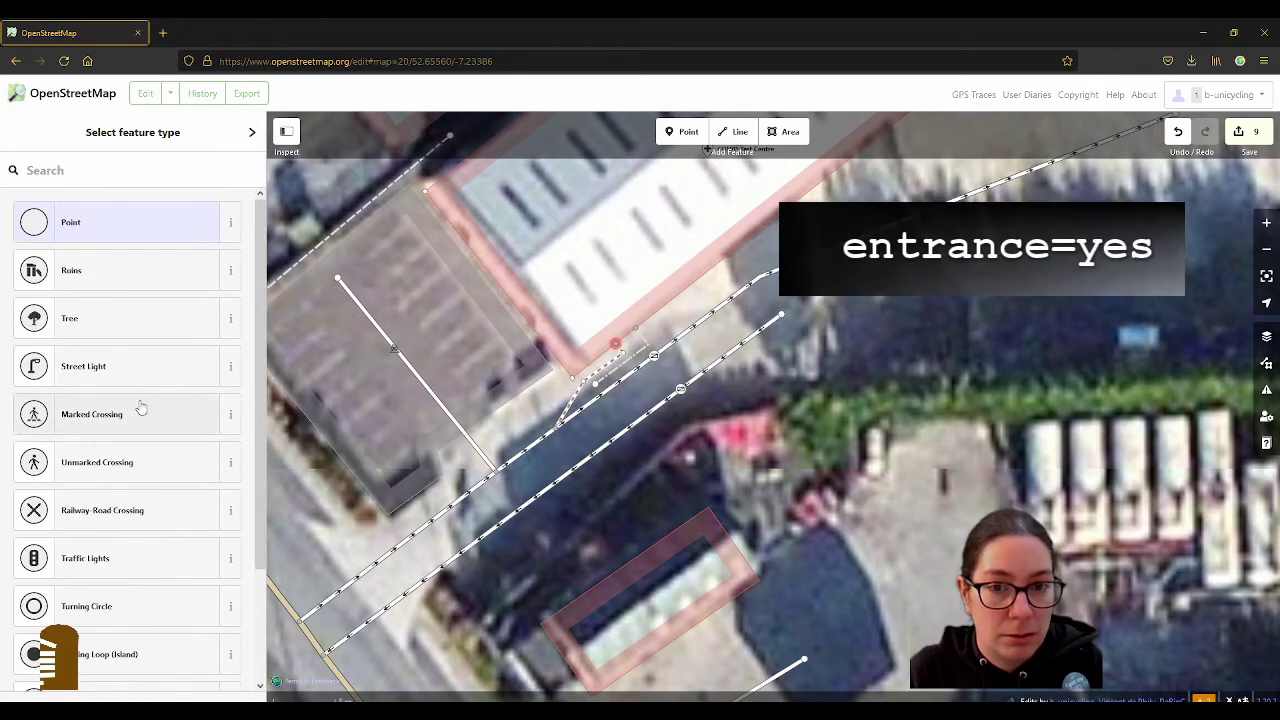
pyautogui.click(104, 222)
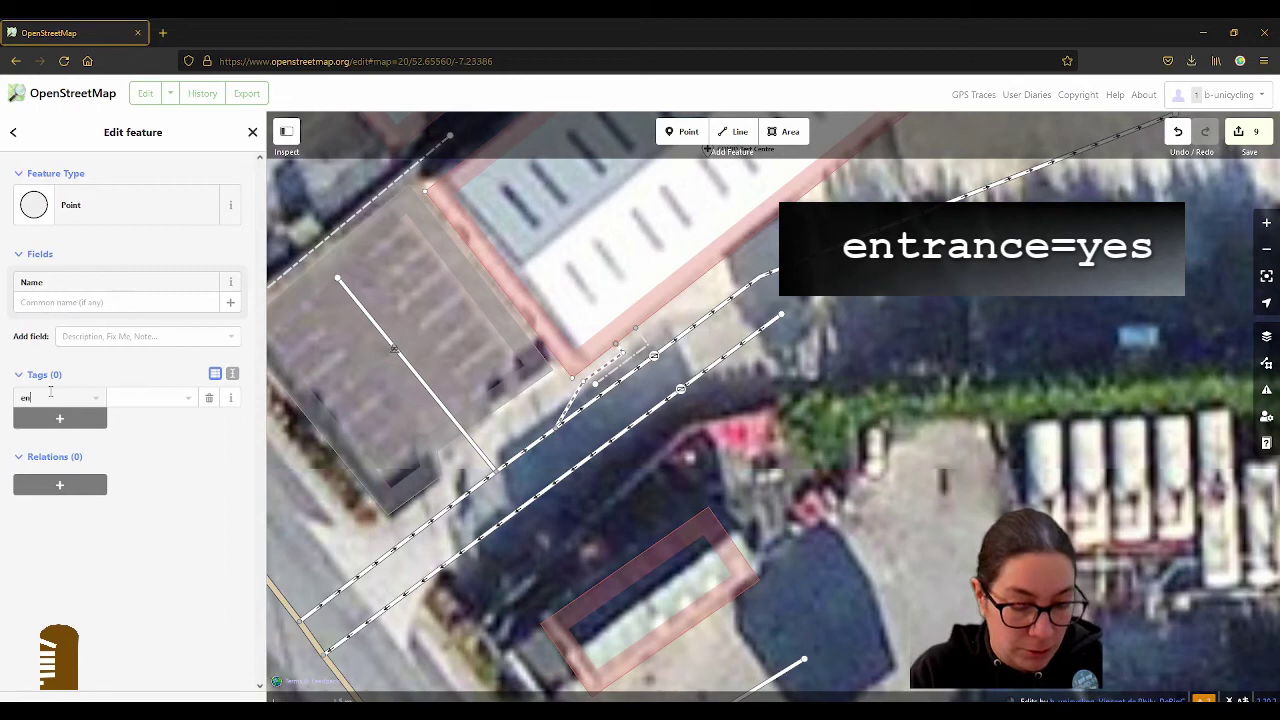
pyautogui.click(50, 392)
pyautogui.write('entrance')
pyautogui.press('Tab')
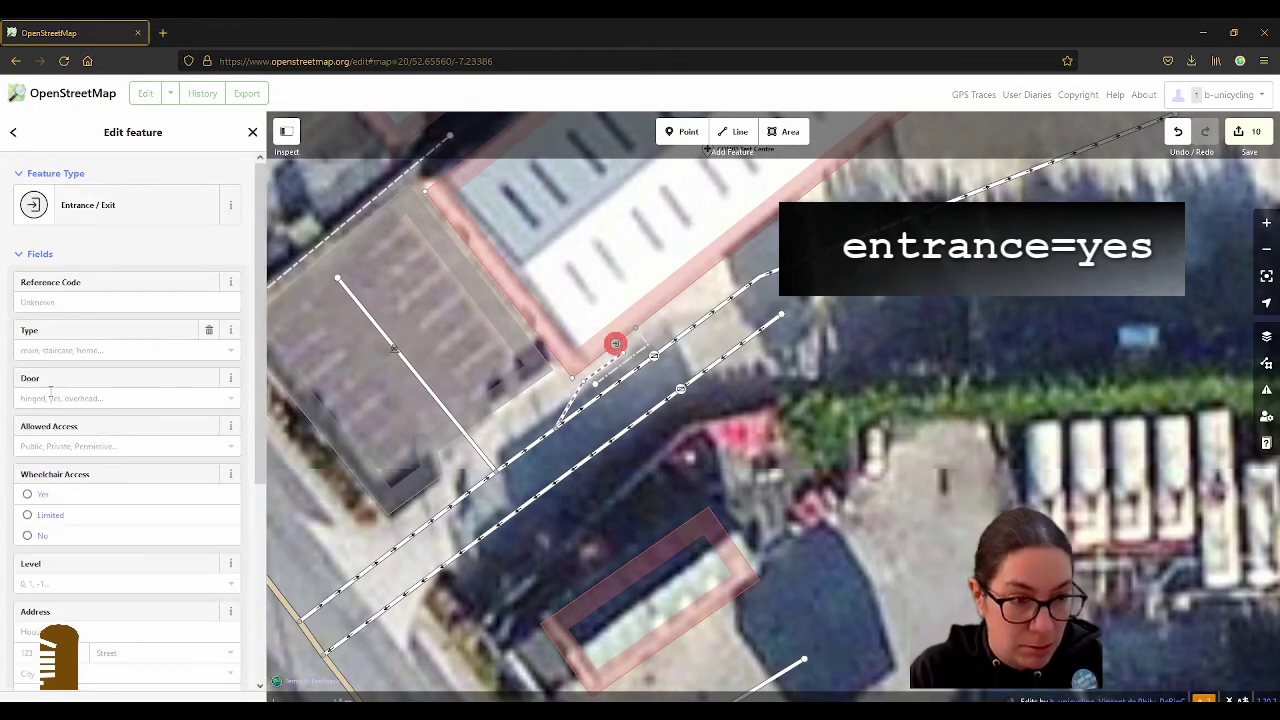
pyautogui.write('yes')
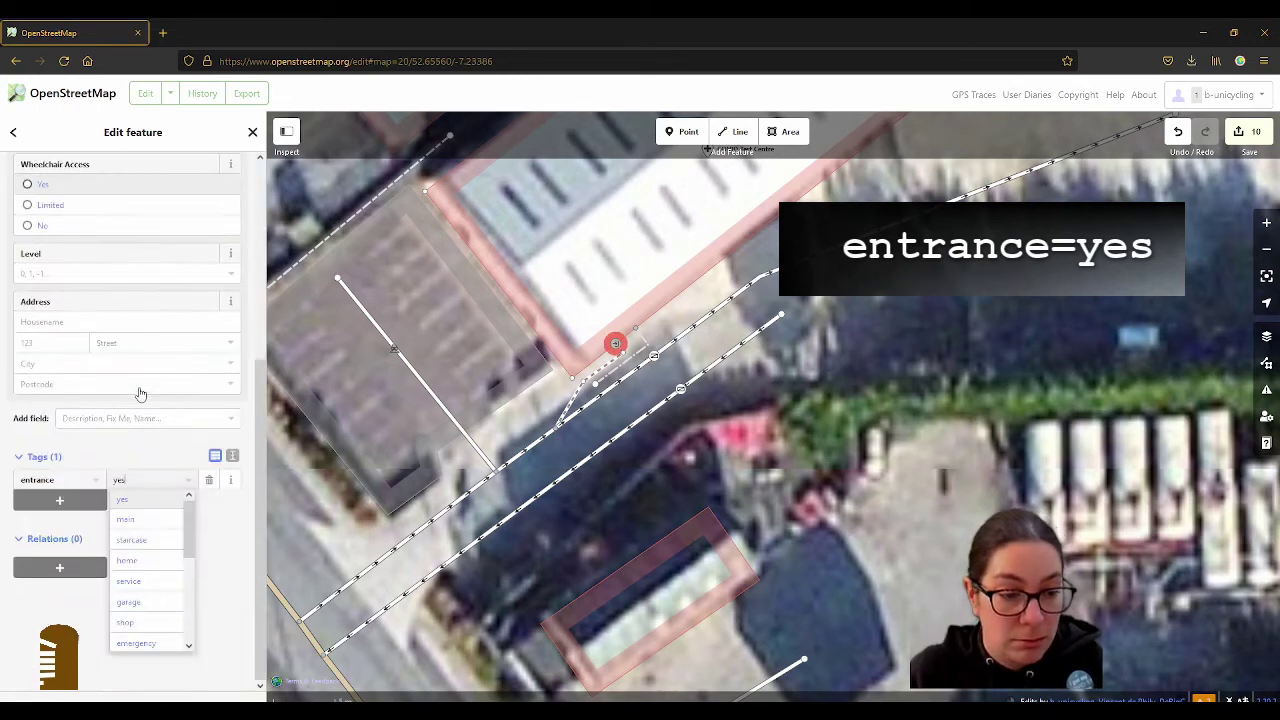
pyautogui.click(617, 345)
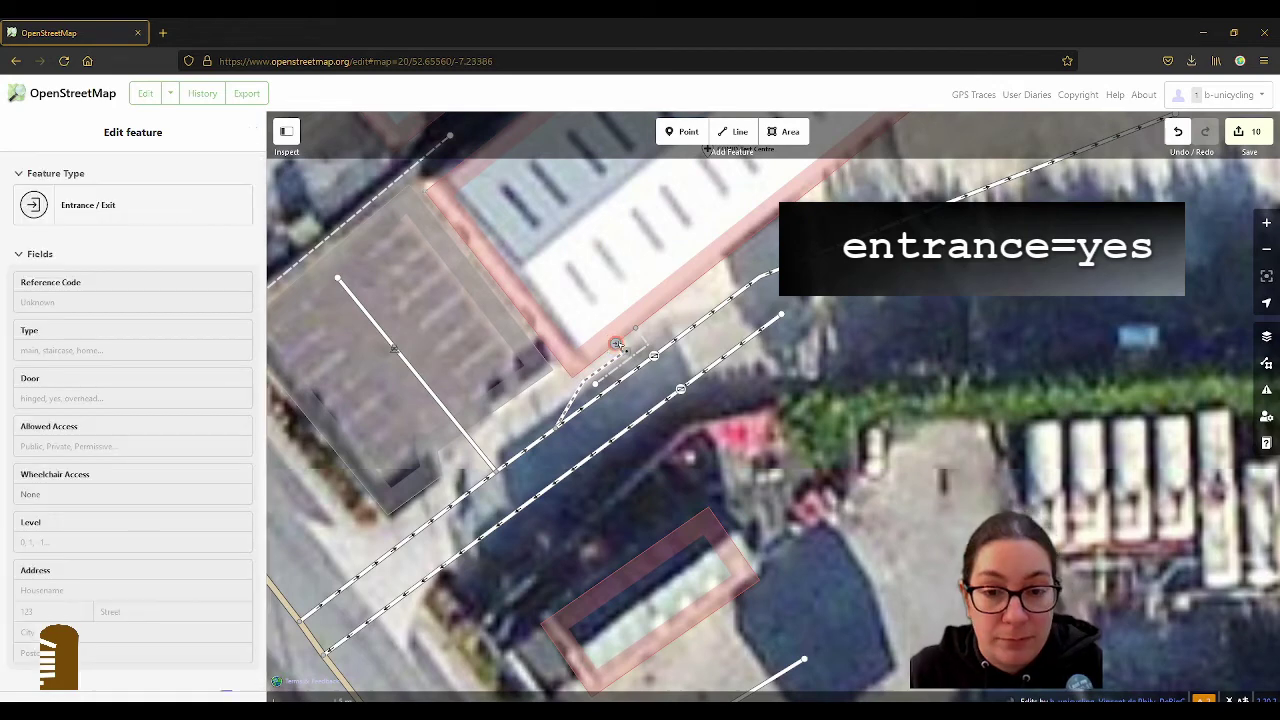
# Step: Set the entrance's door type to hinged
pyautogui.scroll(5, 100, 380)
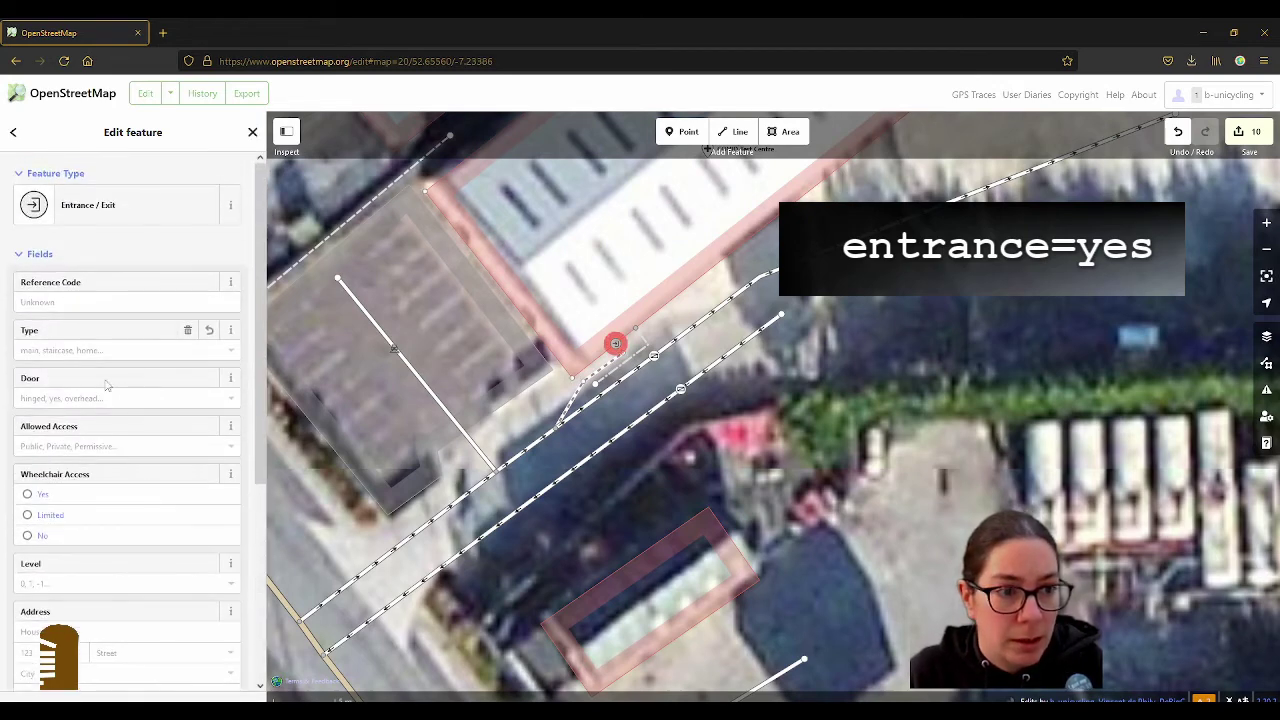
pyautogui.click(100, 398)
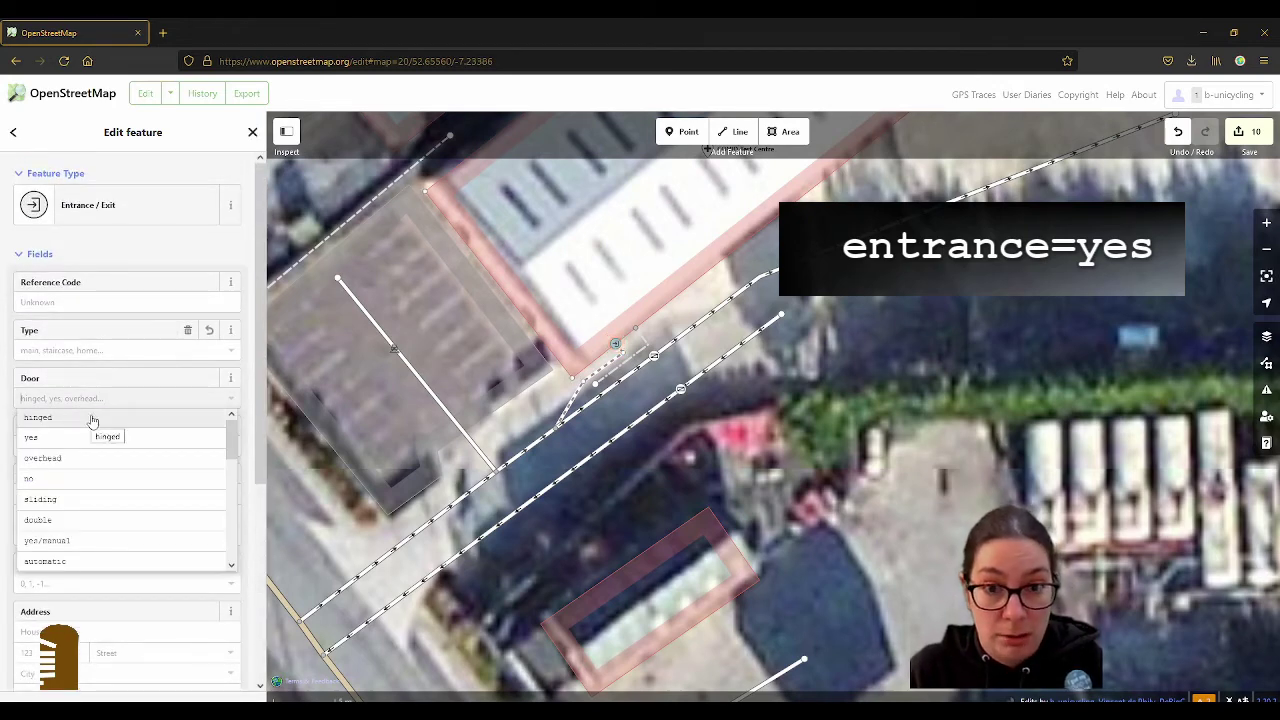
pyautogui.click(92, 418)
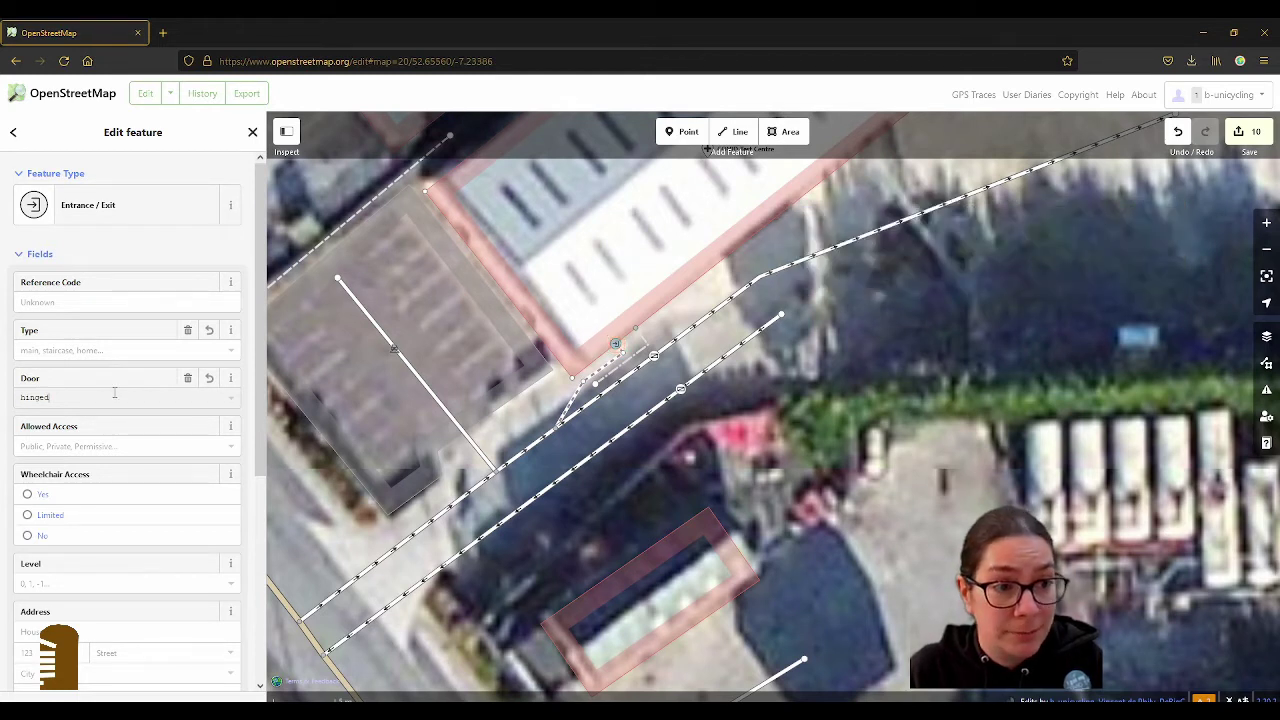
pyautogui.scroll(-3, 128, 393)
pyautogui.click(47, 483)
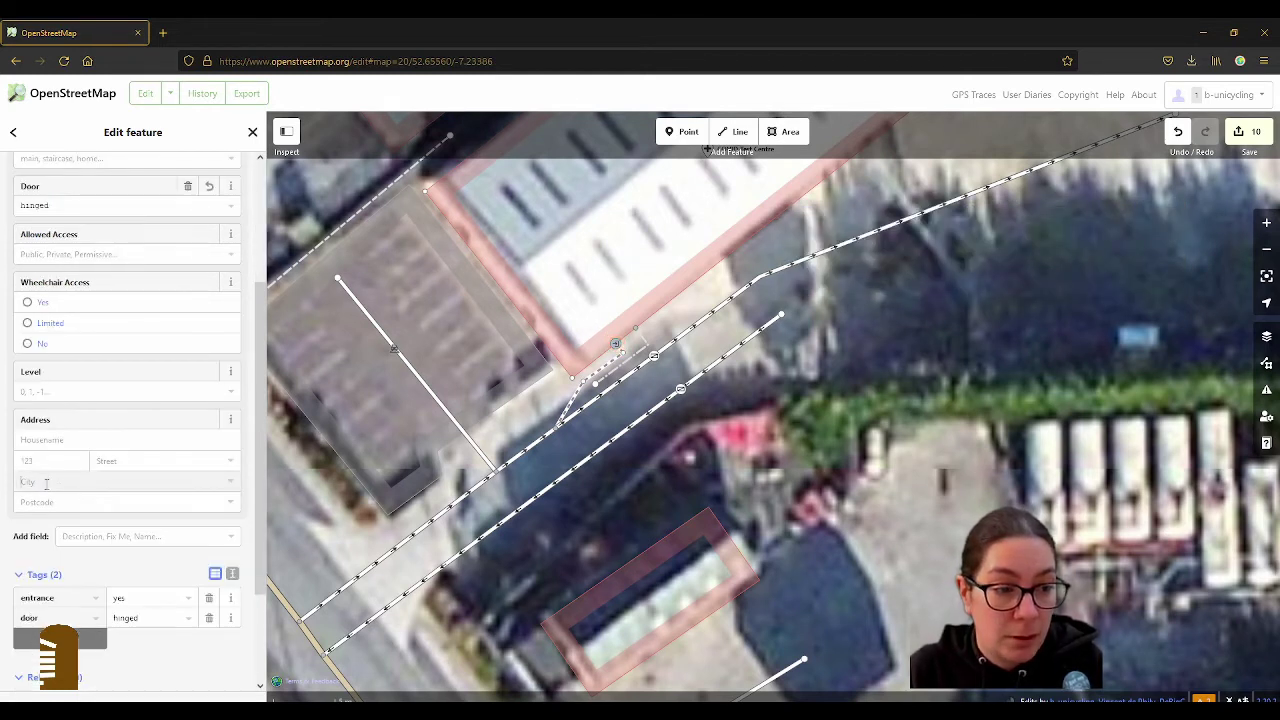
# Step: Deselect the entrance and shorten the service road by dragging its end node back into the yard
pyautogui.click(756, 447)
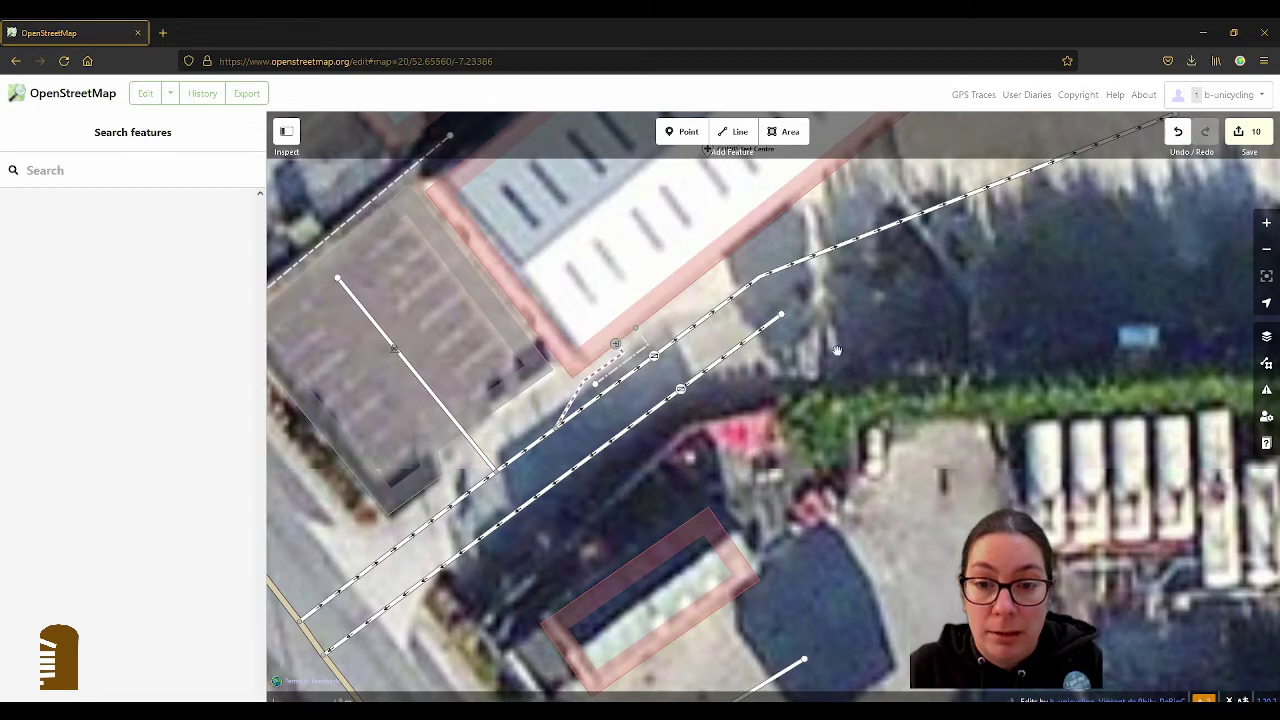
pyautogui.scroll(-3, 837, 350)
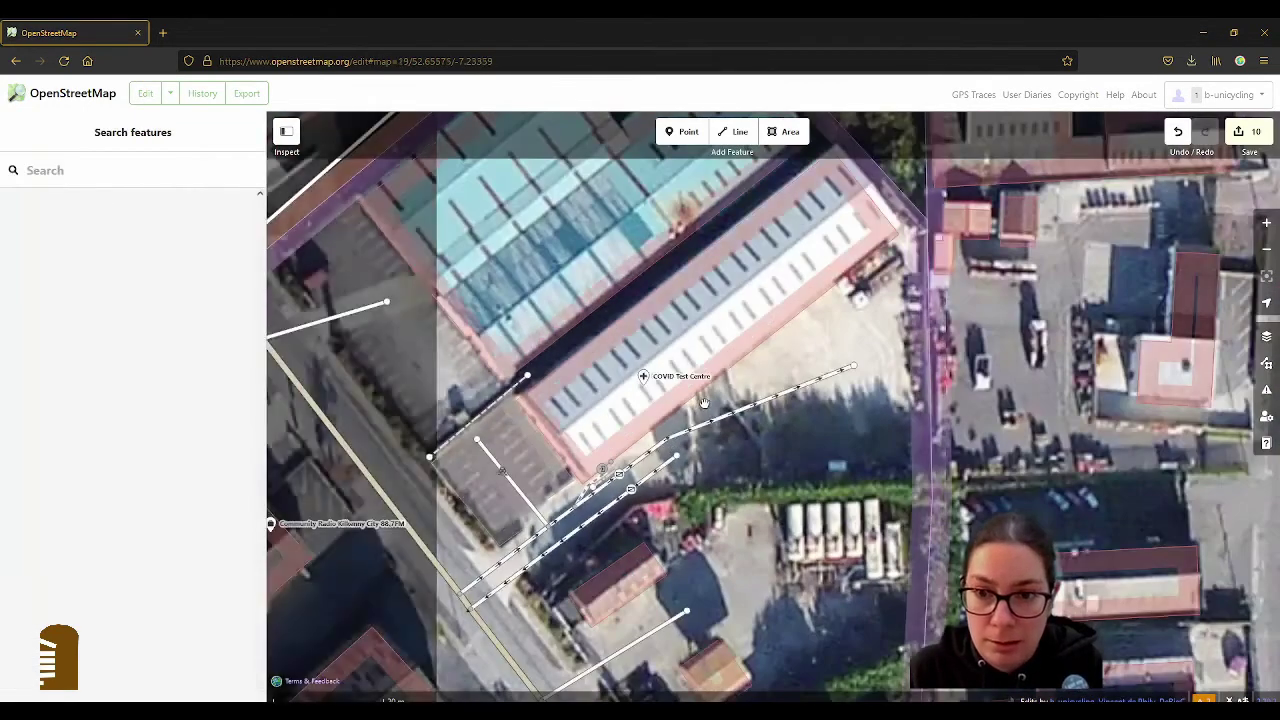
pyautogui.scroll(1, 704, 403)
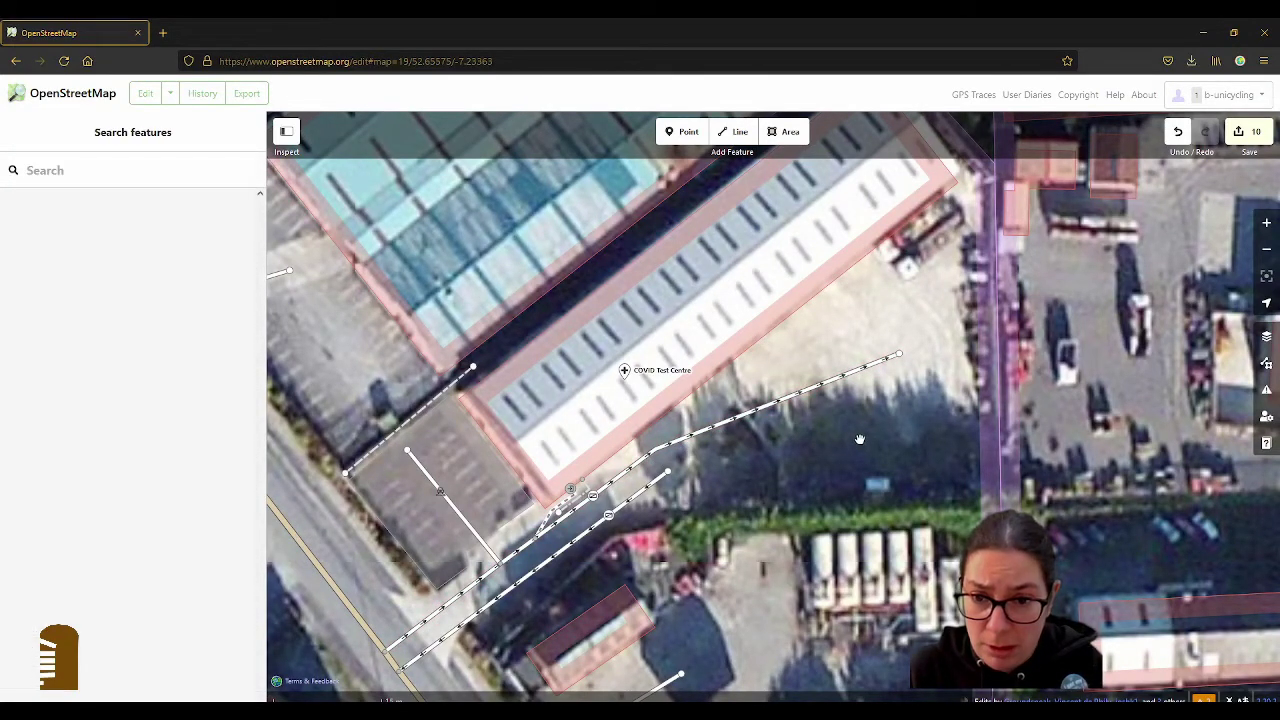
pyautogui.moveTo(900, 355); pyautogui.dragTo(710, 410)
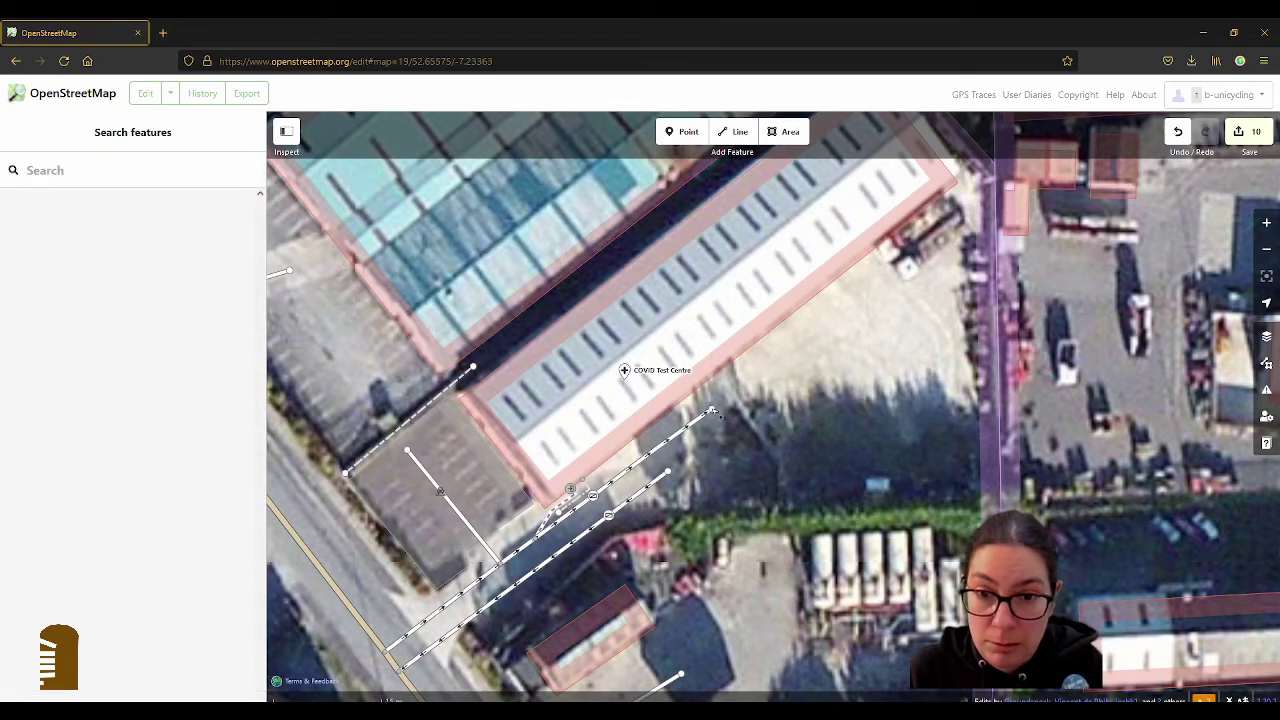
pyautogui.click(710, 410)
pyautogui.rightClick(712, 412)
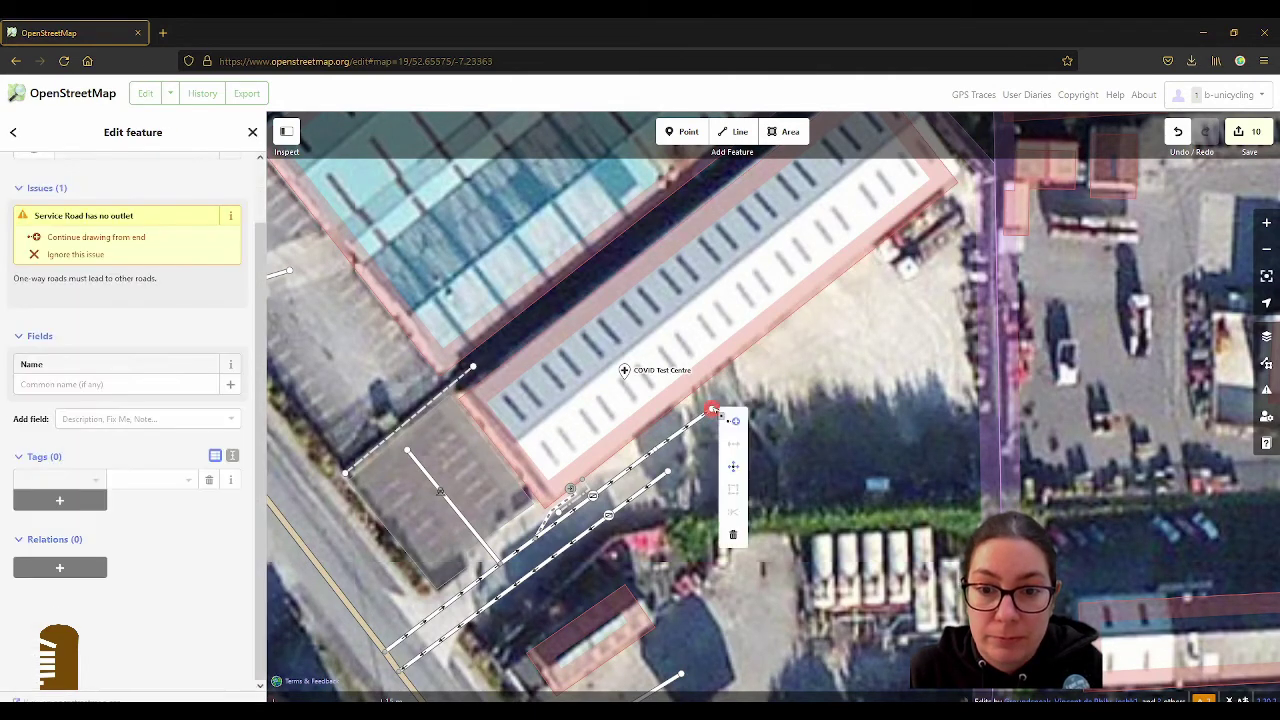
pyautogui.click(729, 422)
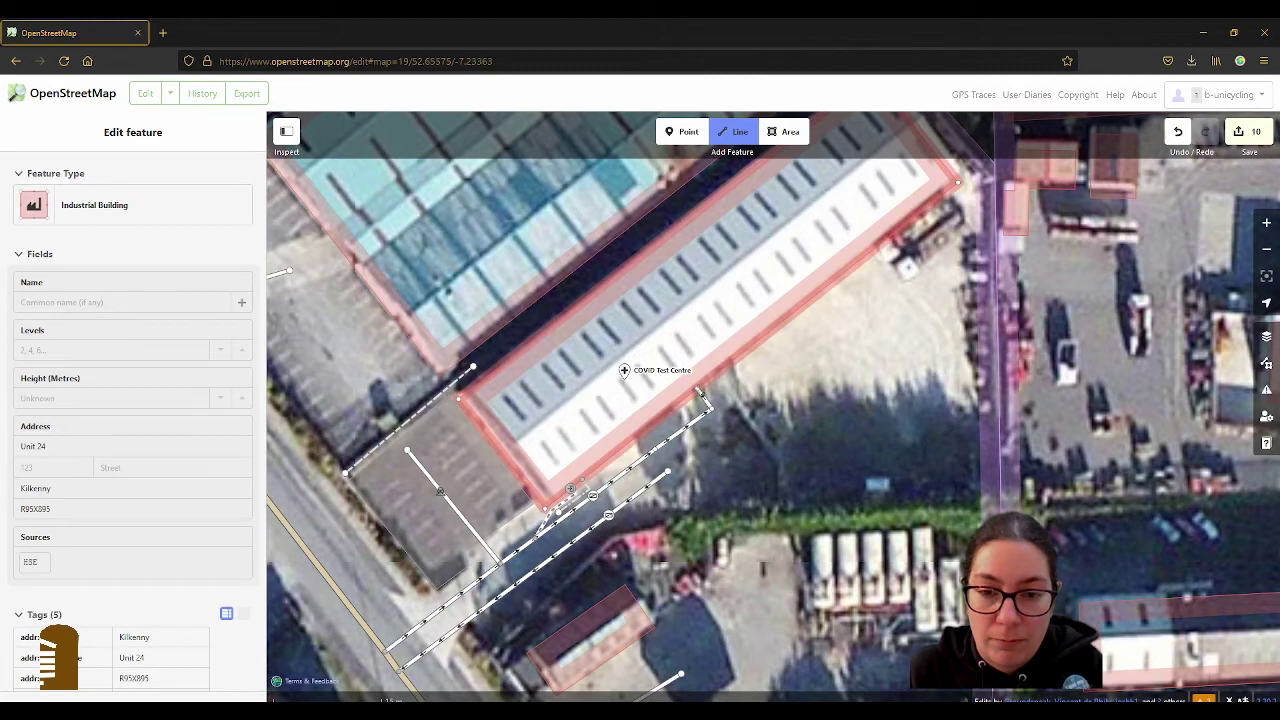
pyautogui.press('Escape')
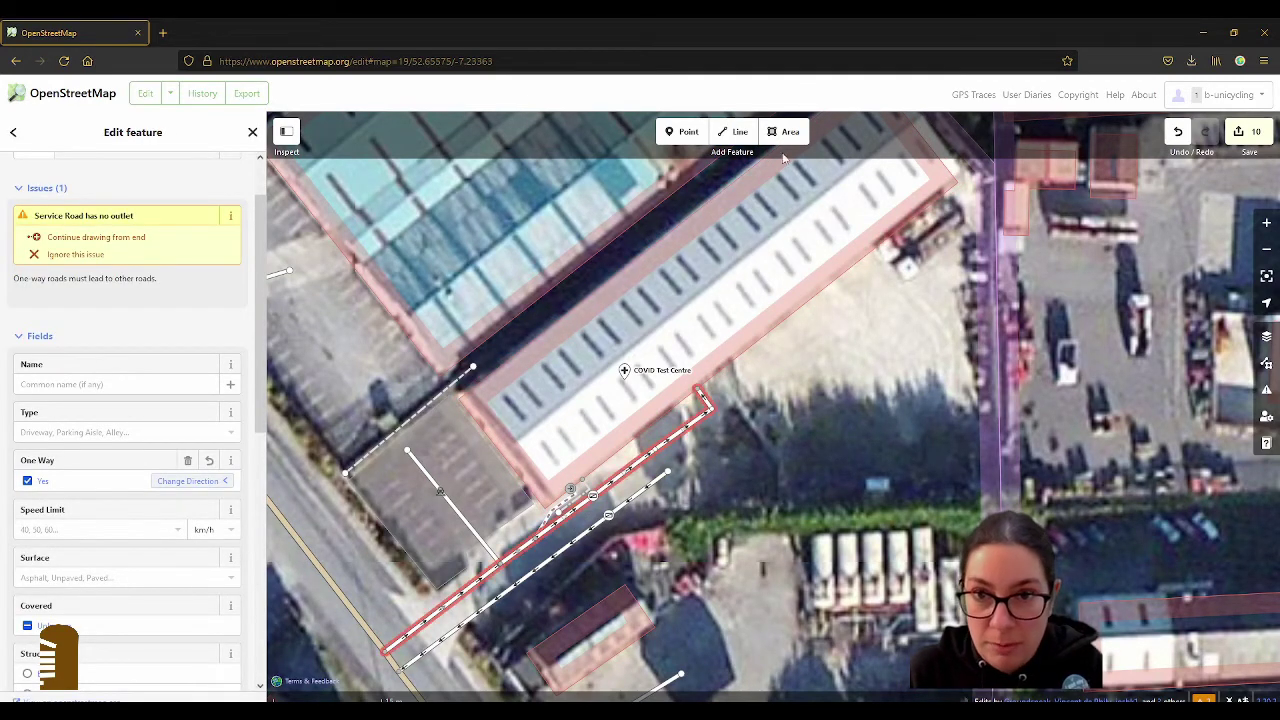
# Step: Continue the road from its end with nodes east across the yard, then north to the building's corner
pyautogui.rightClick(670, 474)
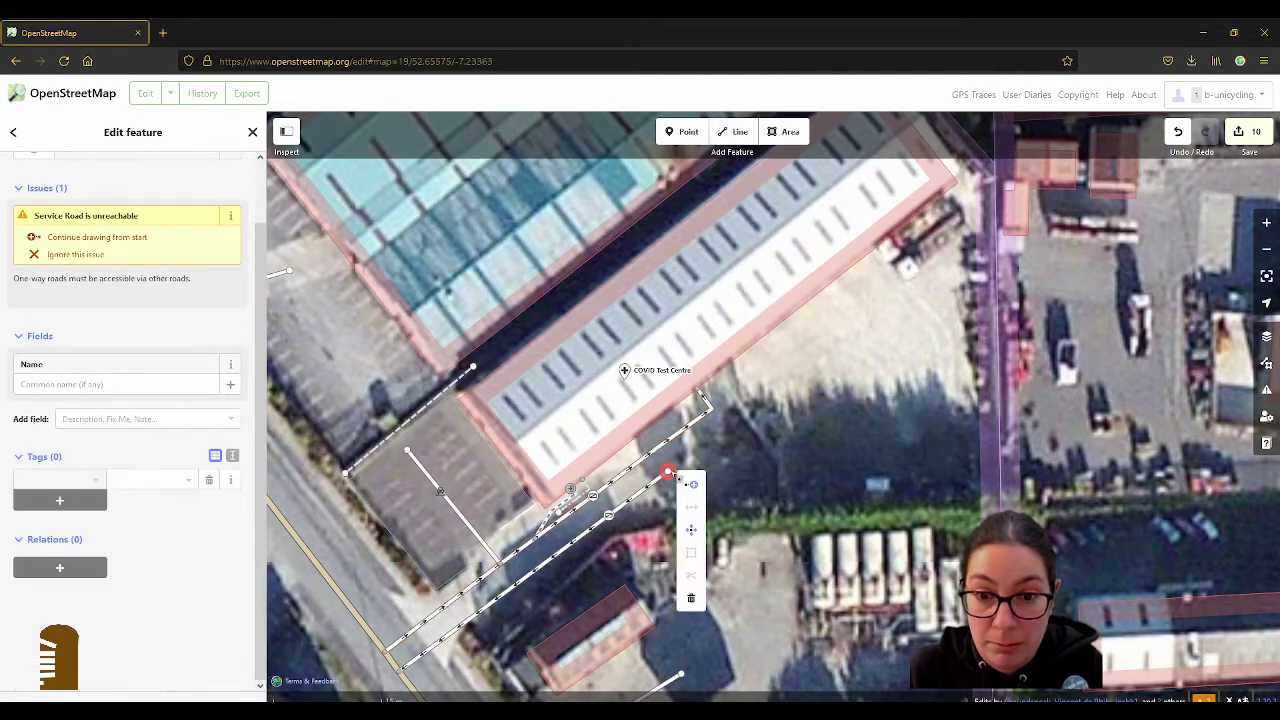
pyautogui.click(686, 484)
pyautogui.click(730, 442)
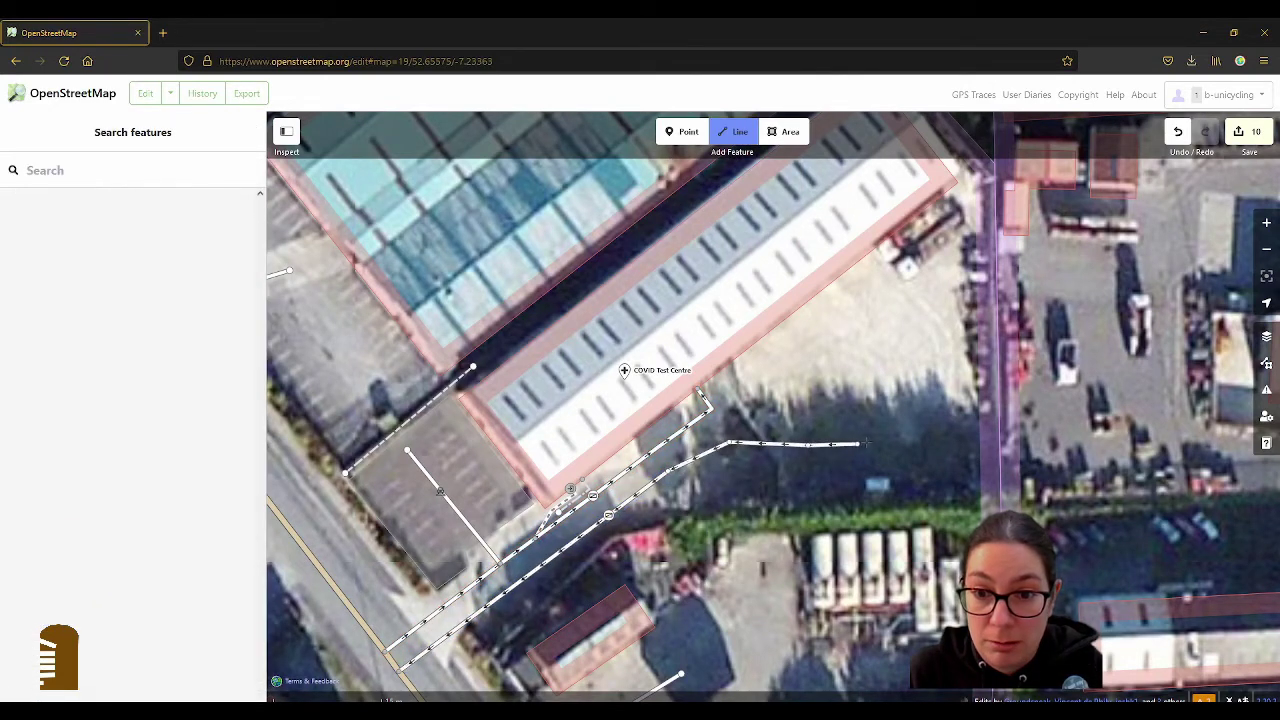
pyautogui.click(876, 442)
pyautogui.click(910, 372)
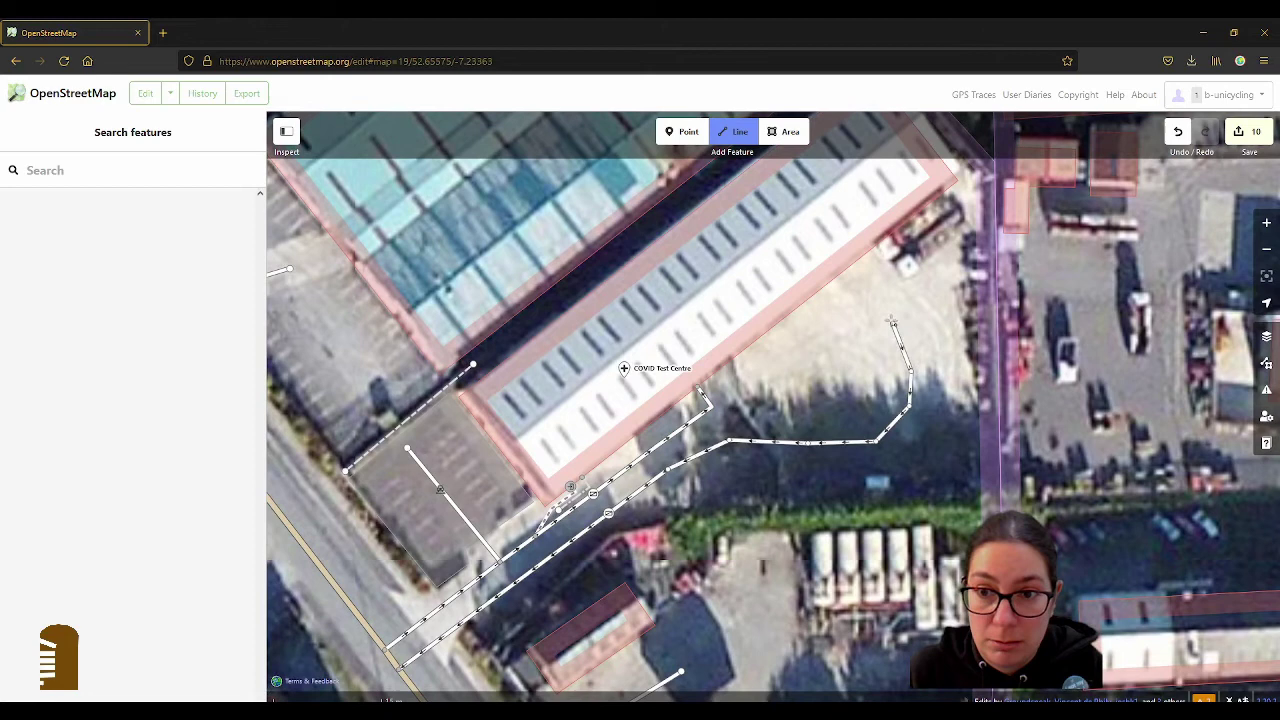
pyautogui.click(848, 268)
pyautogui.click(848, 268)
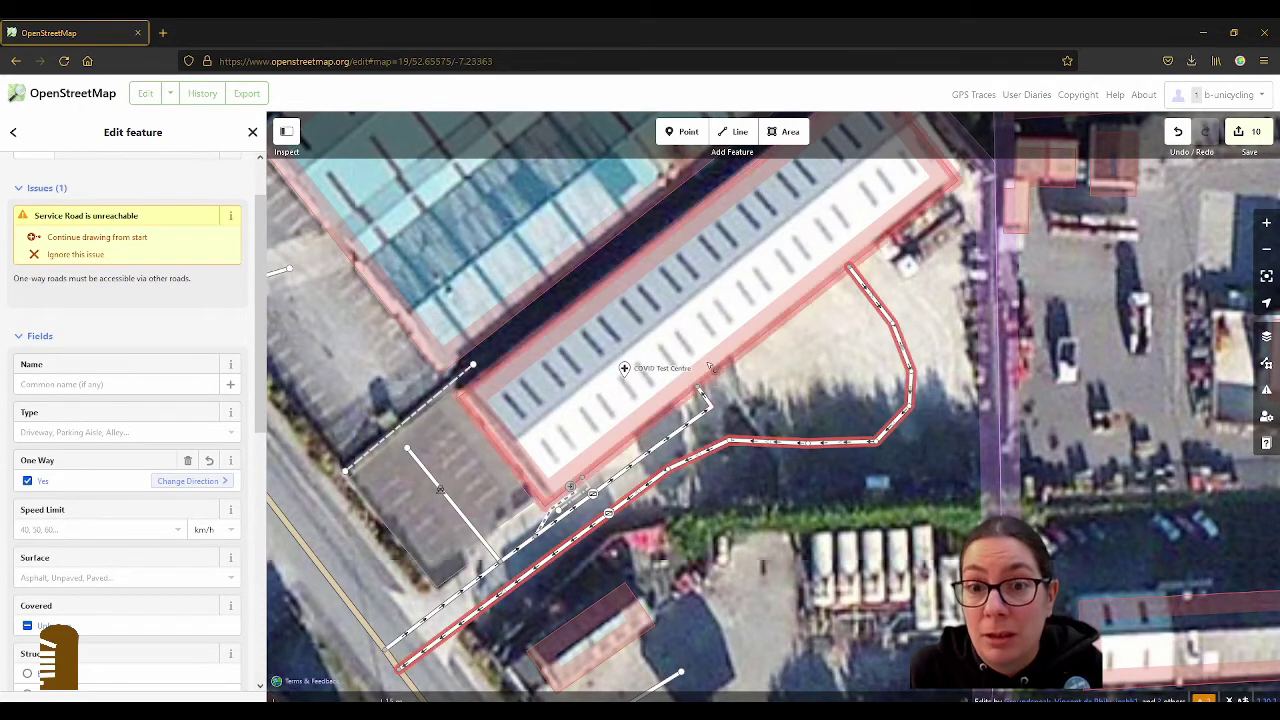
# Step: Zoom in to check the service road, deselect it, then zoom out and recentre on the test-centre area
pyautogui.scroll(-1, 726, 326)
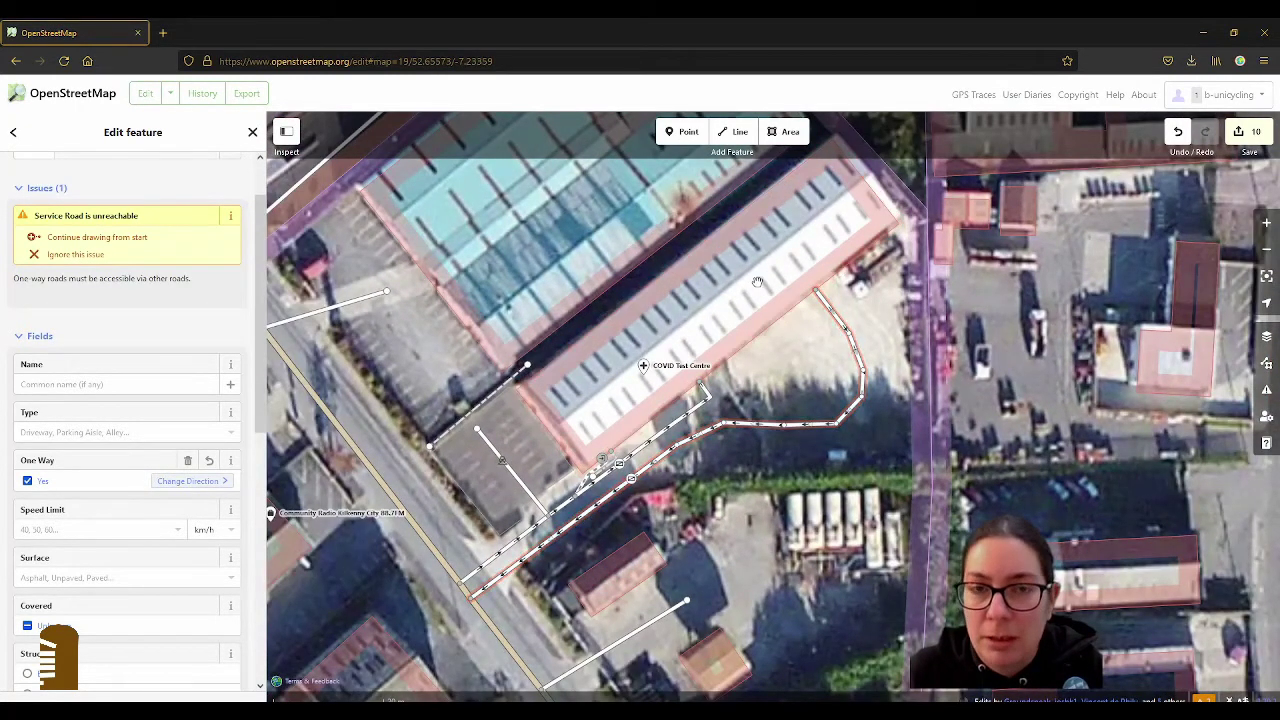
pyautogui.scroll(1, 631, 343)
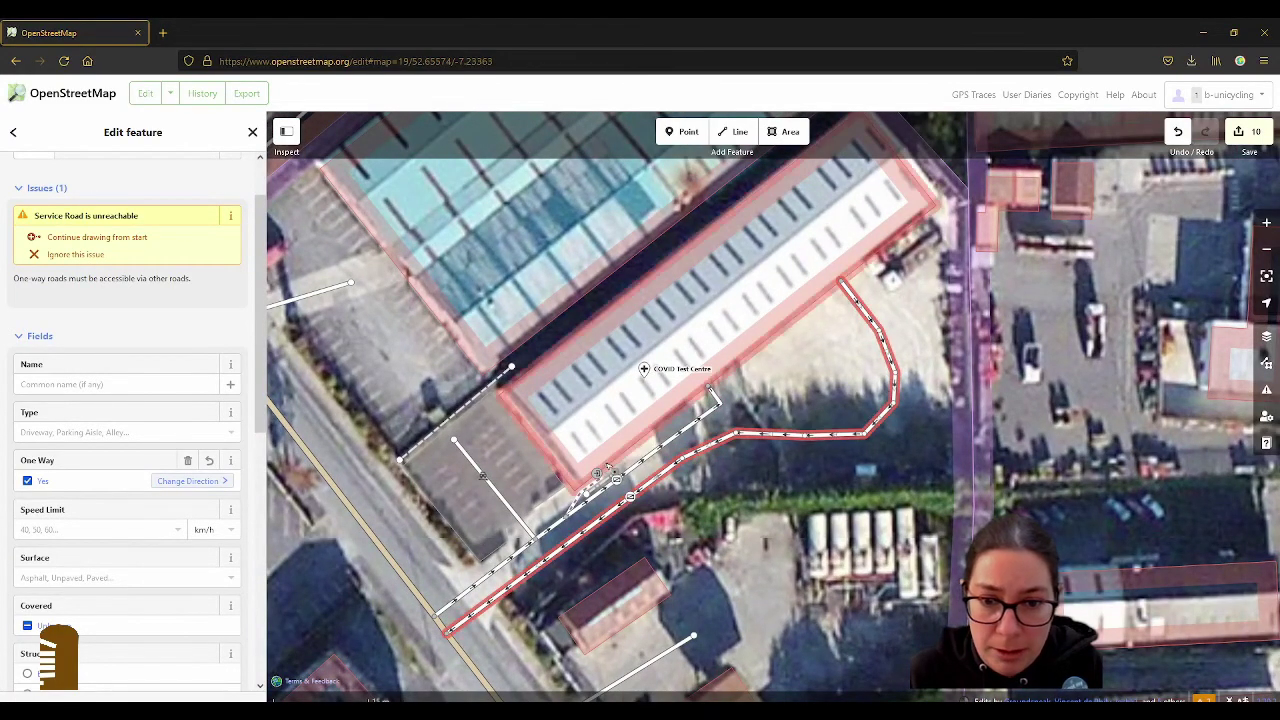
pyautogui.scroll(2, 629, 444)
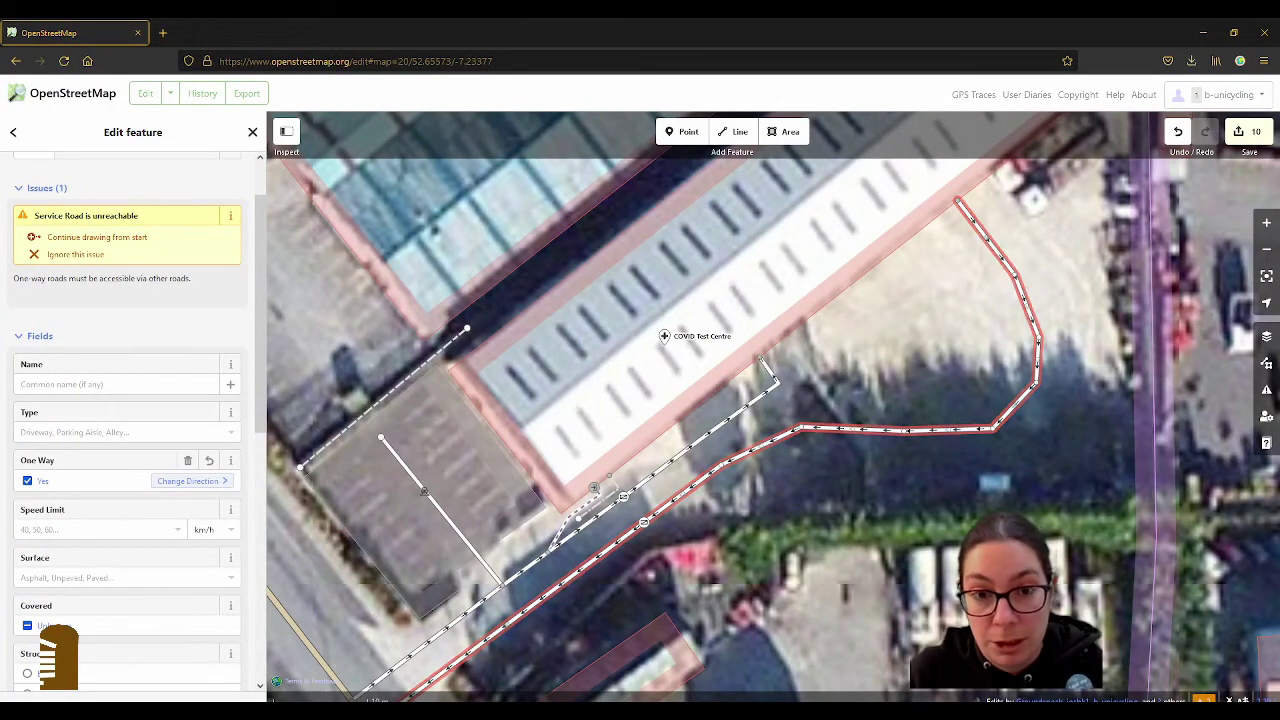
pyautogui.scroll(-1, 593, 403)
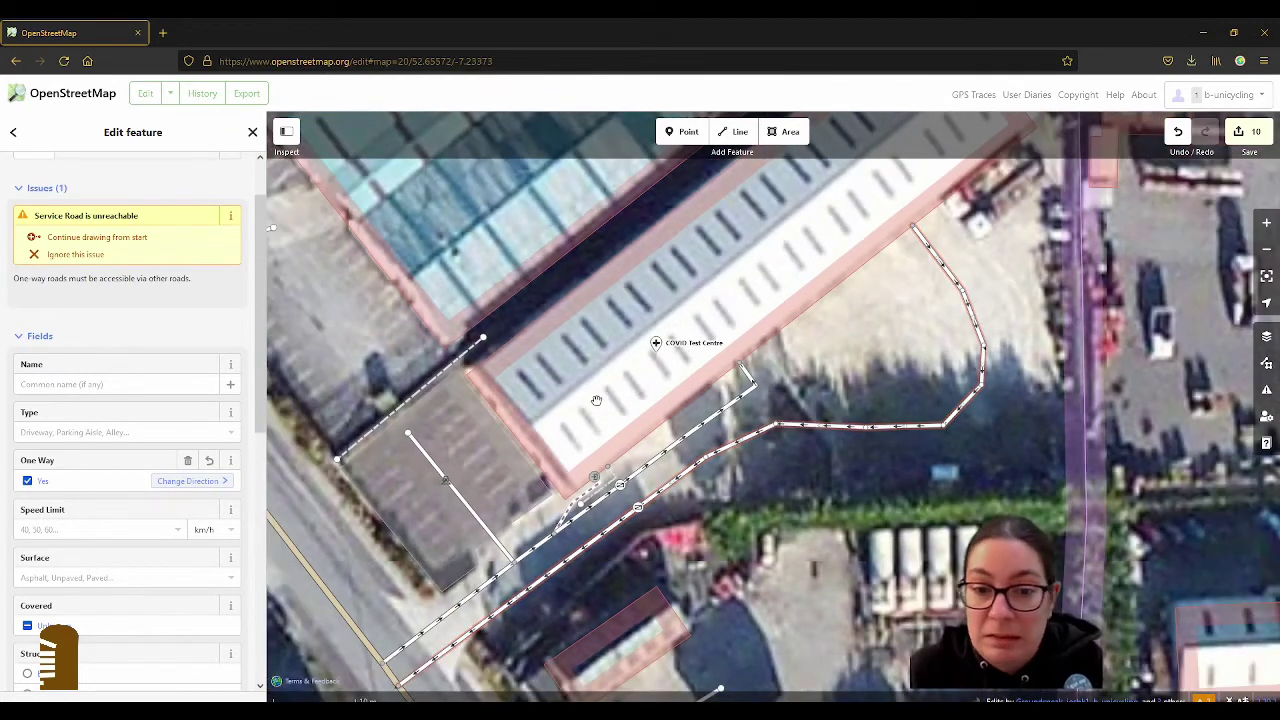
pyautogui.click(624, 390)
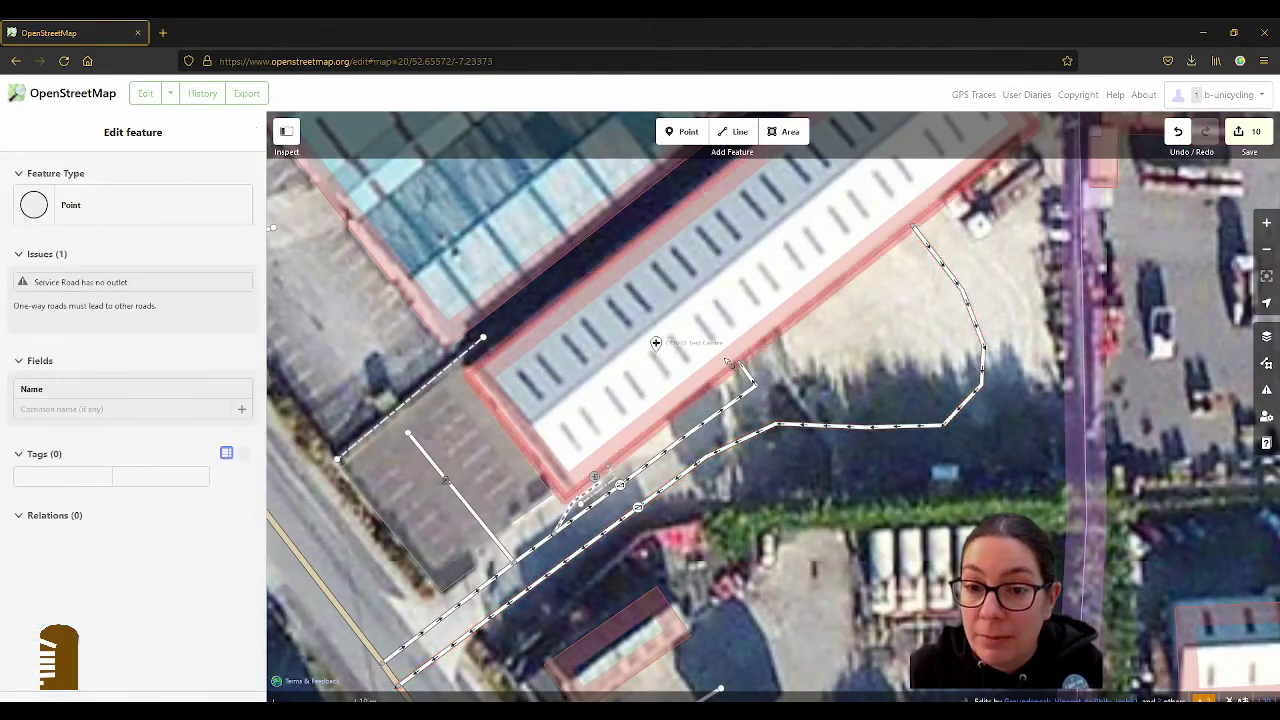
pyautogui.scroll(-5, 700, 348)
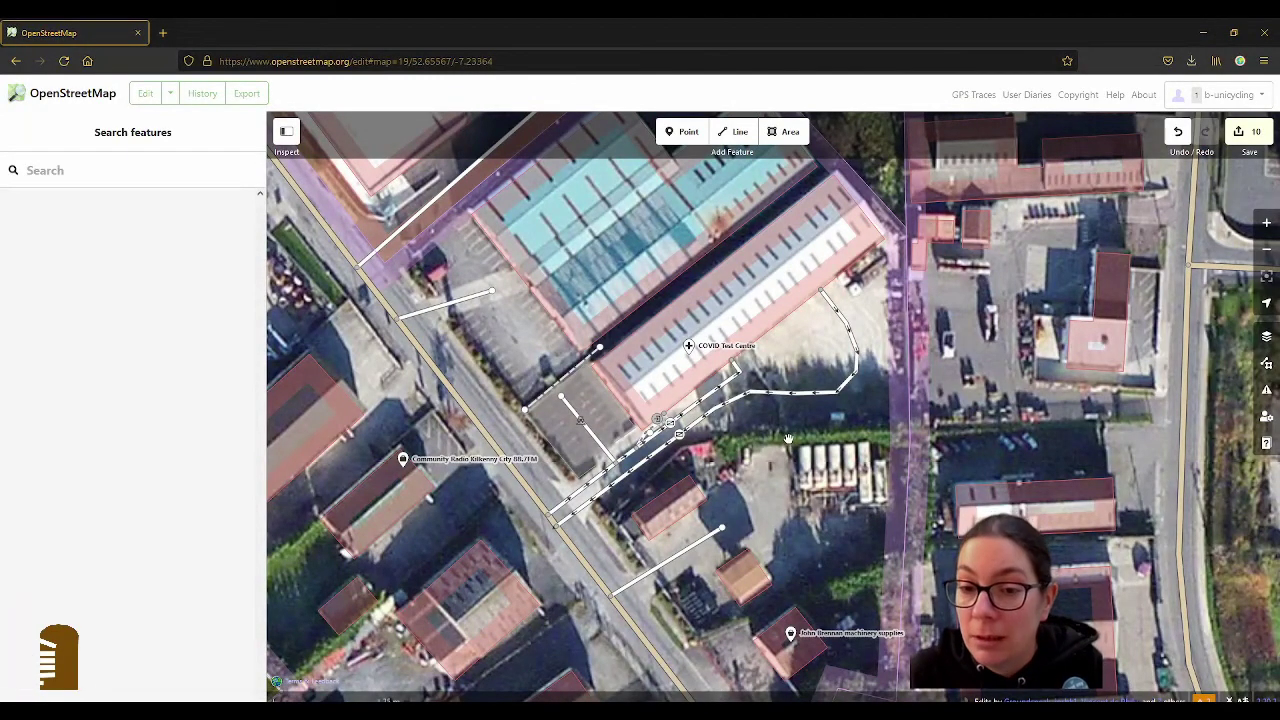
pyautogui.moveTo(801, 426); pyautogui.dragTo(776, 467)
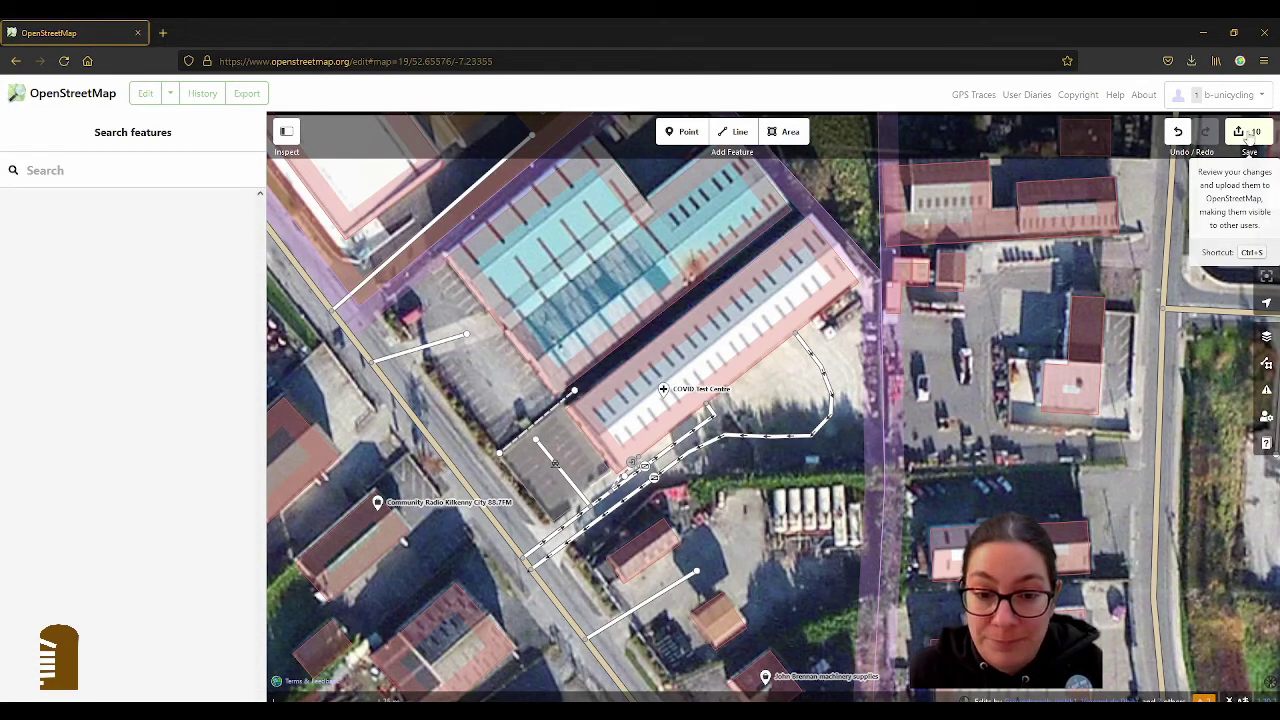
# Step: Upload the edits with comment 'added details to covid test centre' and a Sources field set to Local Knowledge
pyautogui.click(1250, 138)
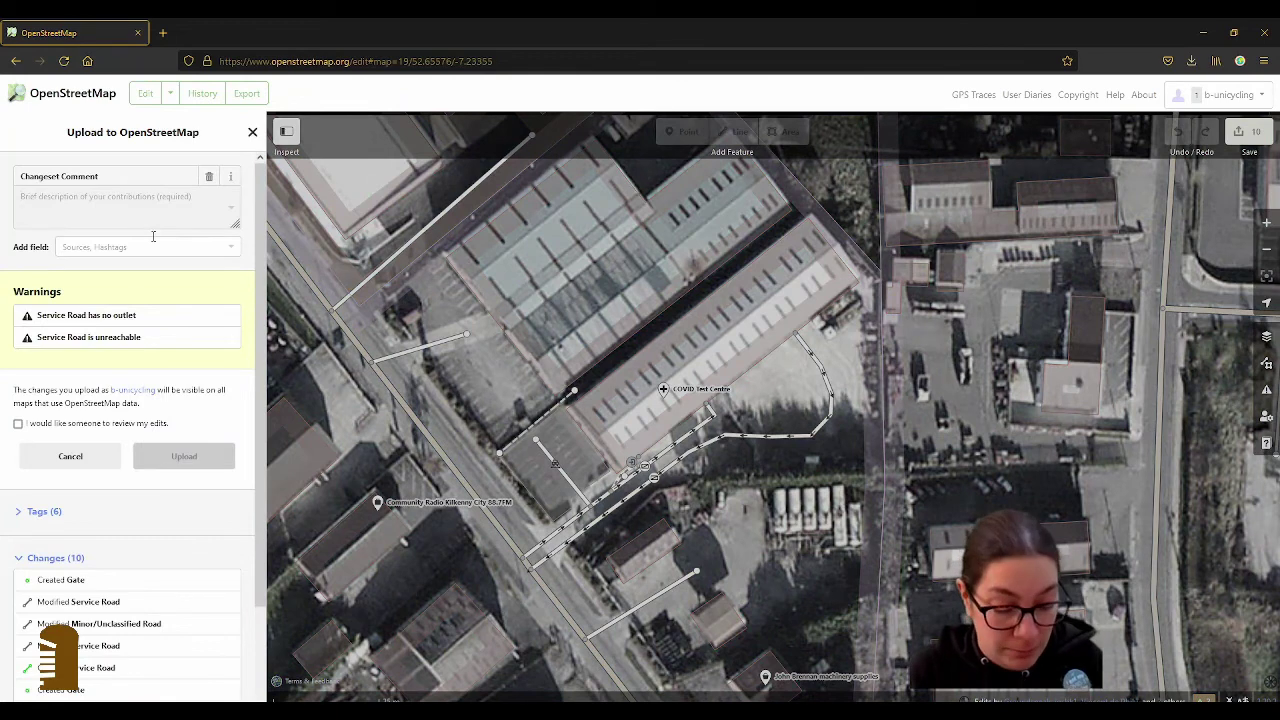
pyautogui.write('added detai')
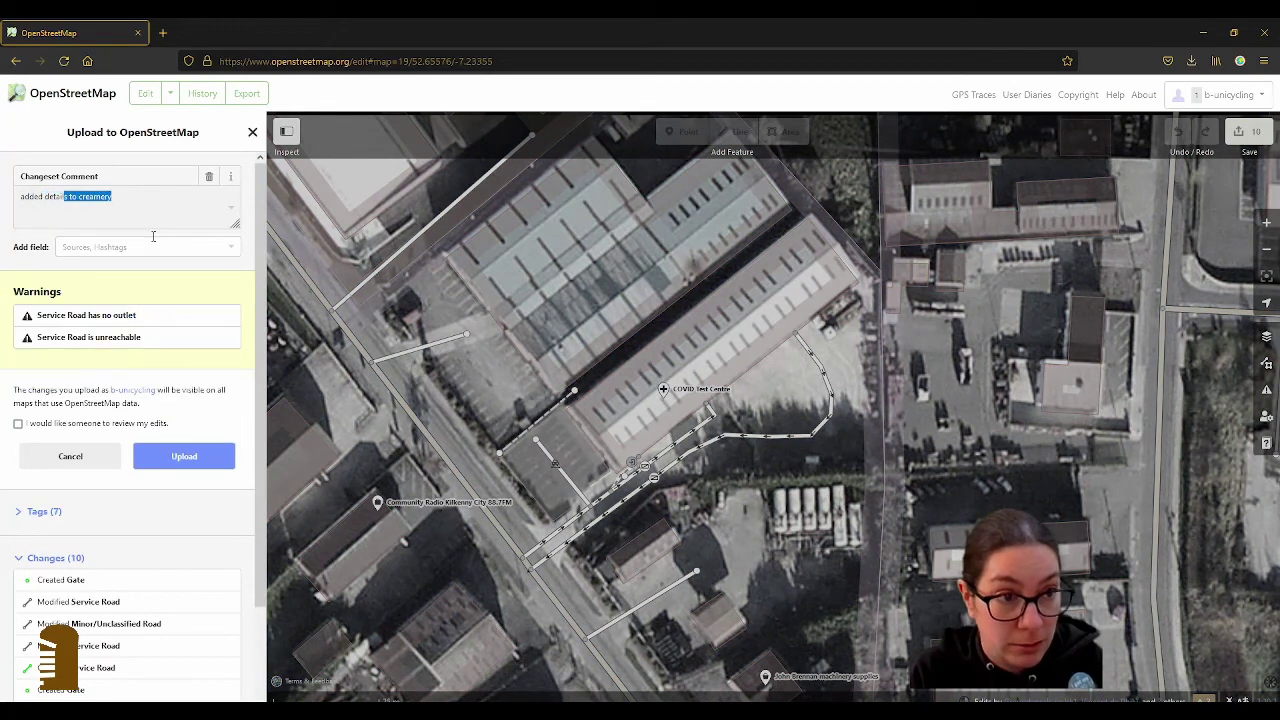
pyautogui.write('ls to covid test centre')
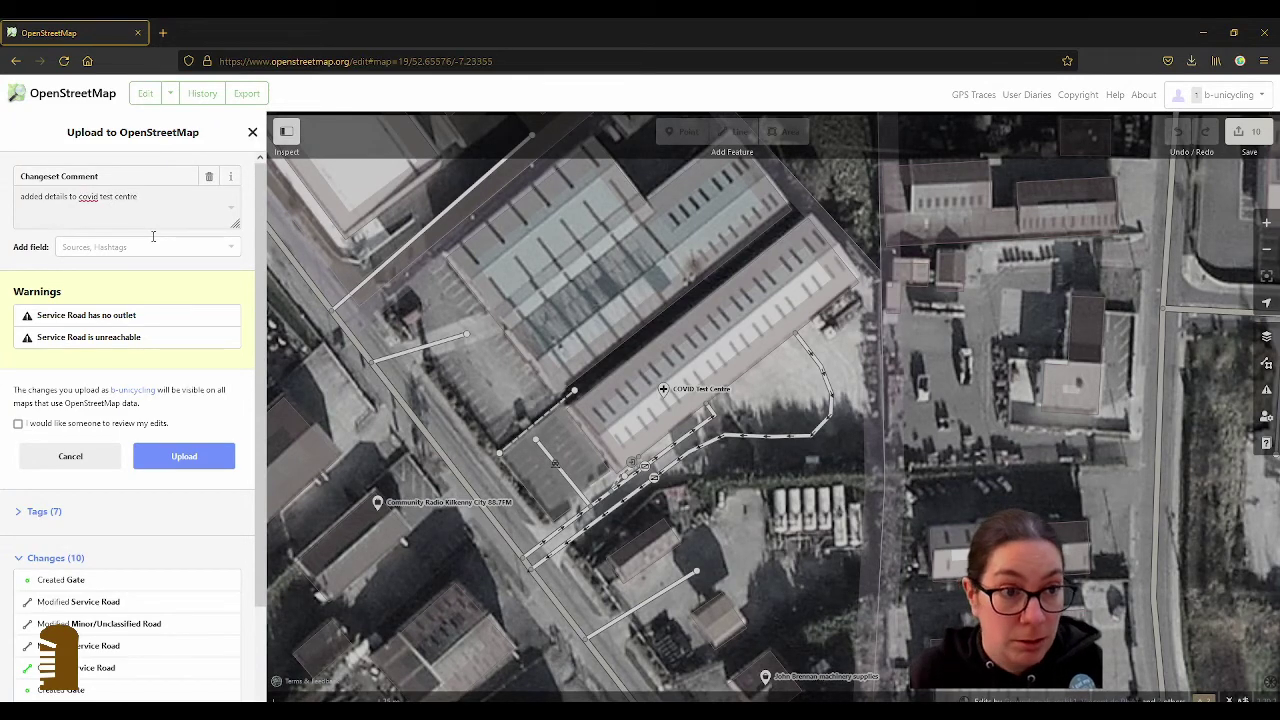
pyautogui.click(142, 246)
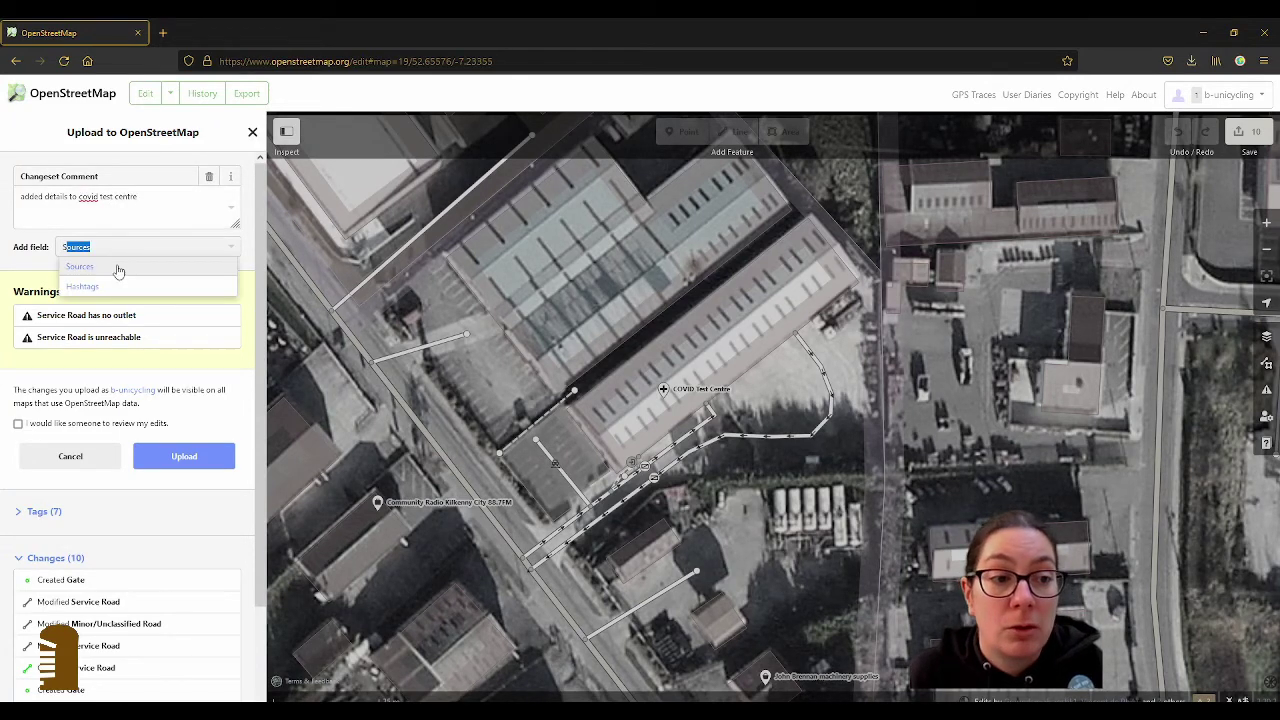
pyautogui.click(114, 270)
pyautogui.write('local')
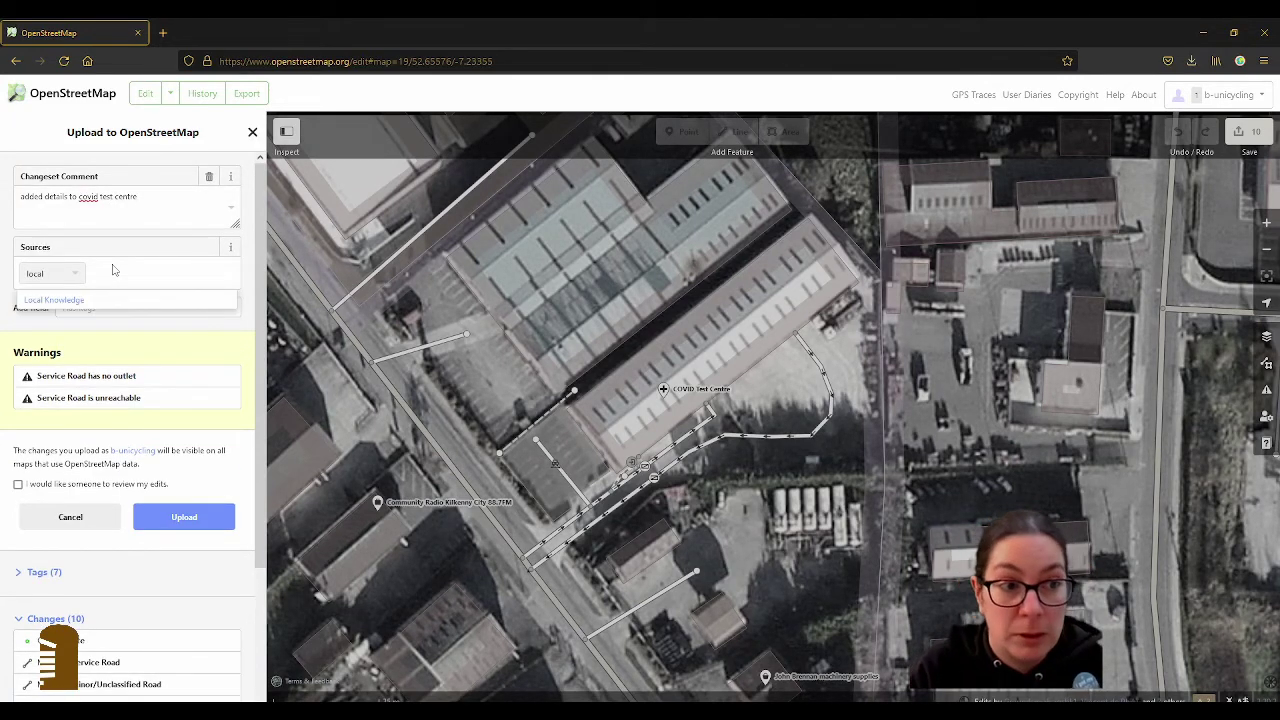
pyautogui.click(100, 299)
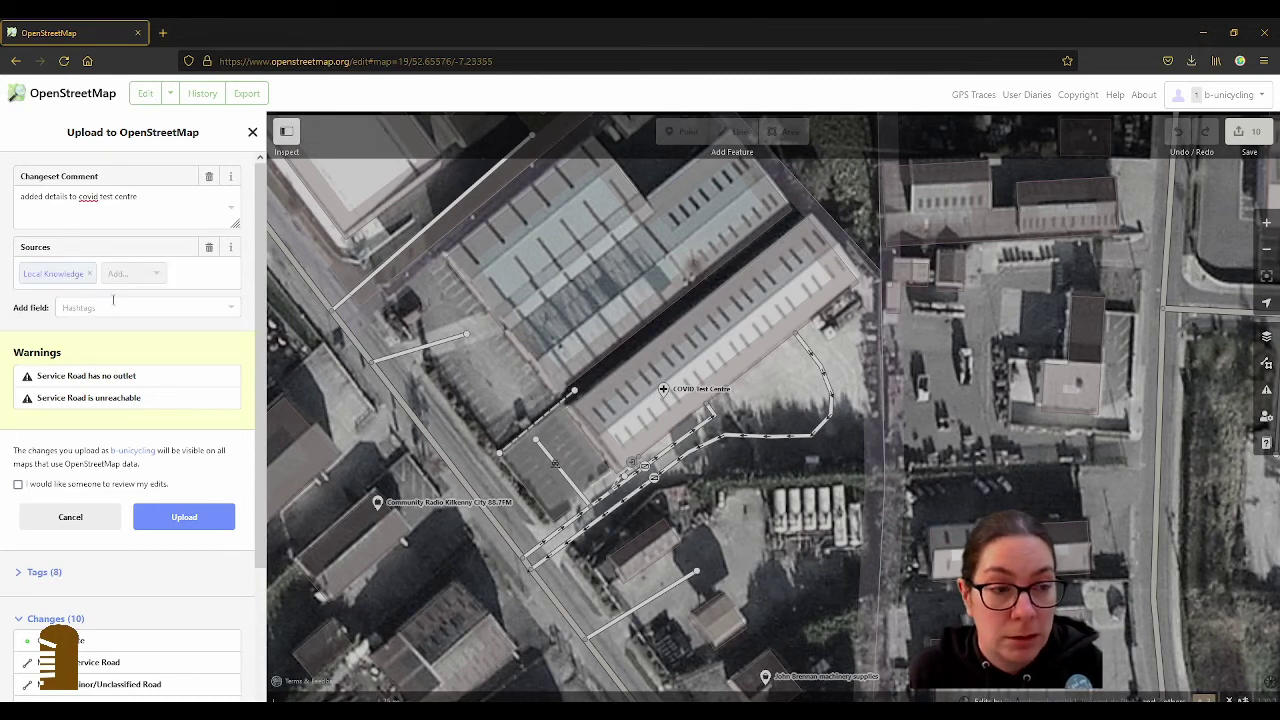
pyautogui.click(184, 518)
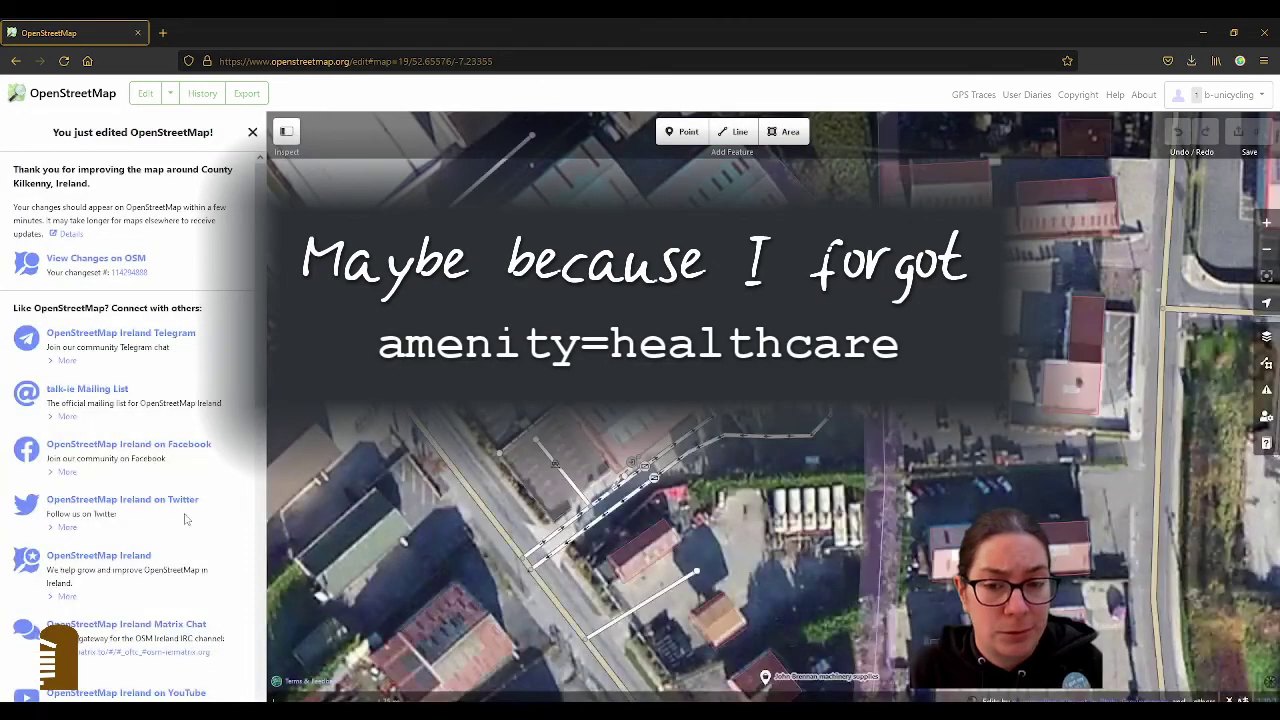
# Step: Return to the main OpenStreetMap map page and reload it to see the uploaded road loop
pyautogui.click(84, 98)
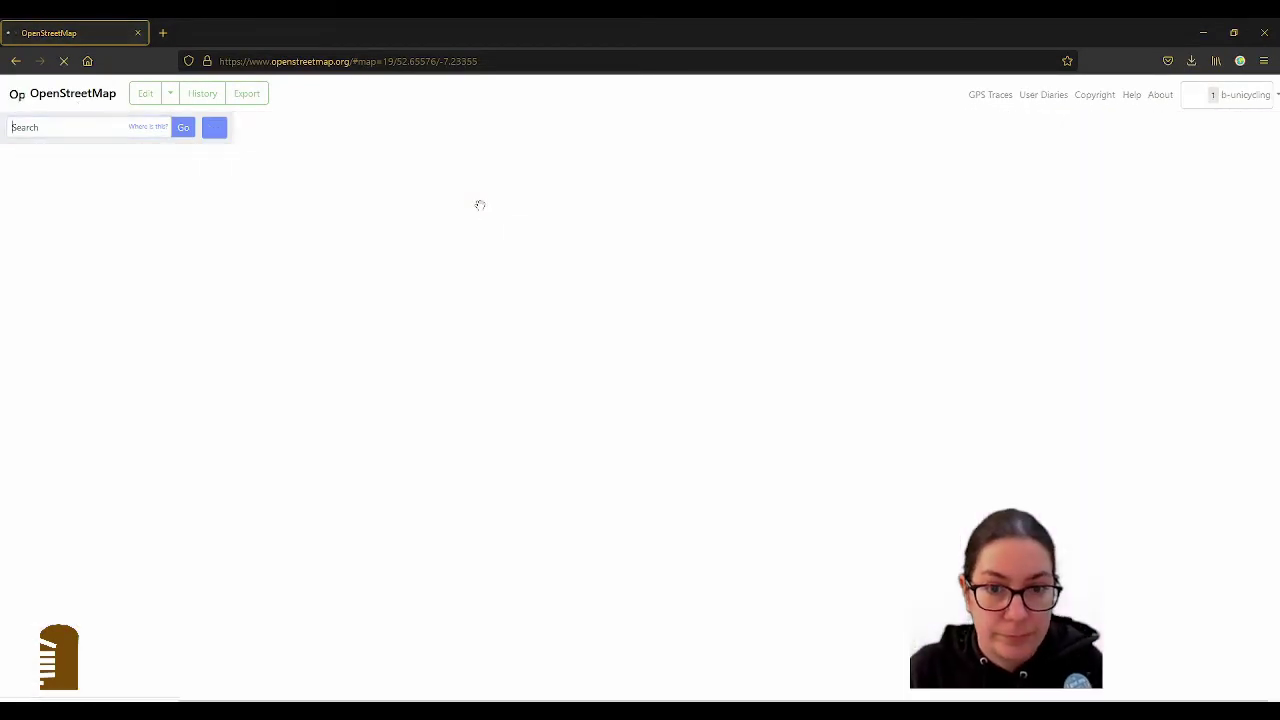
pyautogui.click(100, 103)
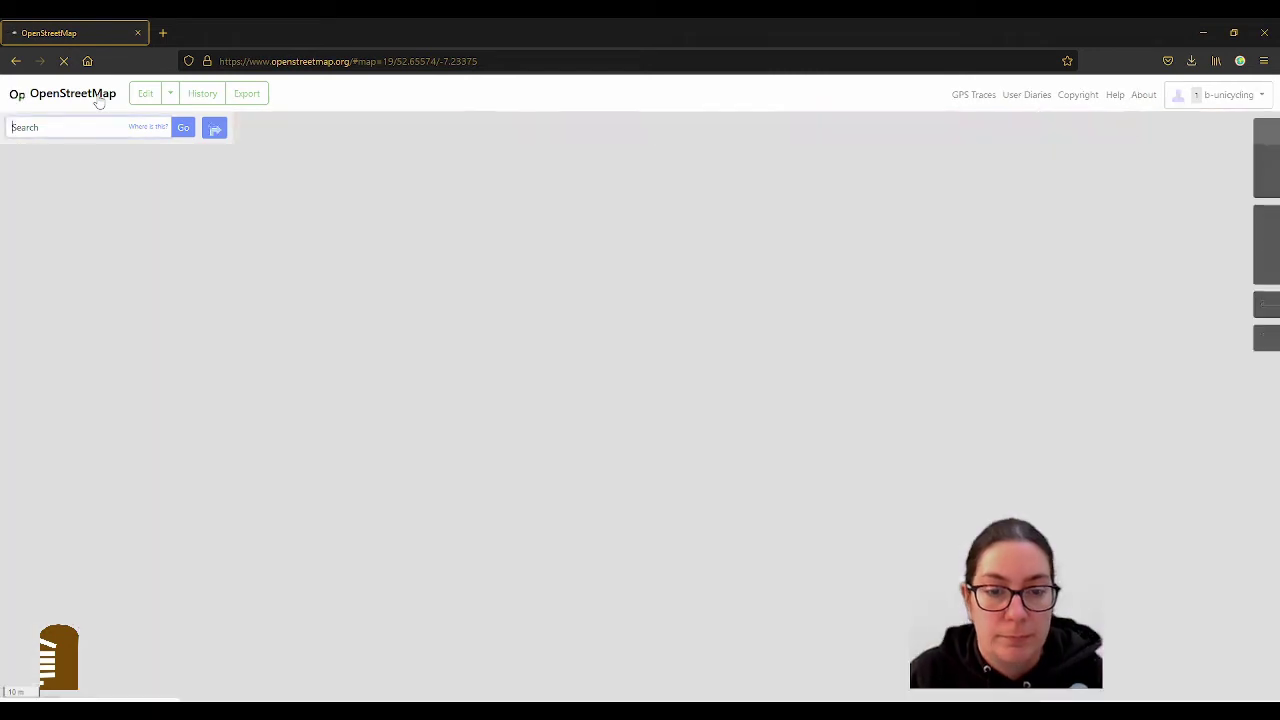